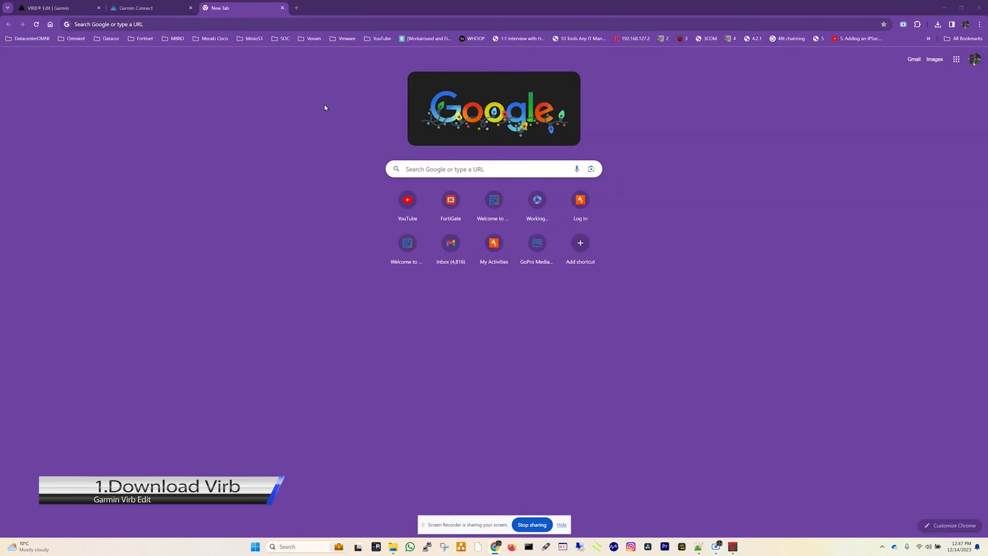
Step: Download VIRBEditforWindows_543.exe from Garmin's VIRB Edit page and confirm the download finished
click(72, 9)
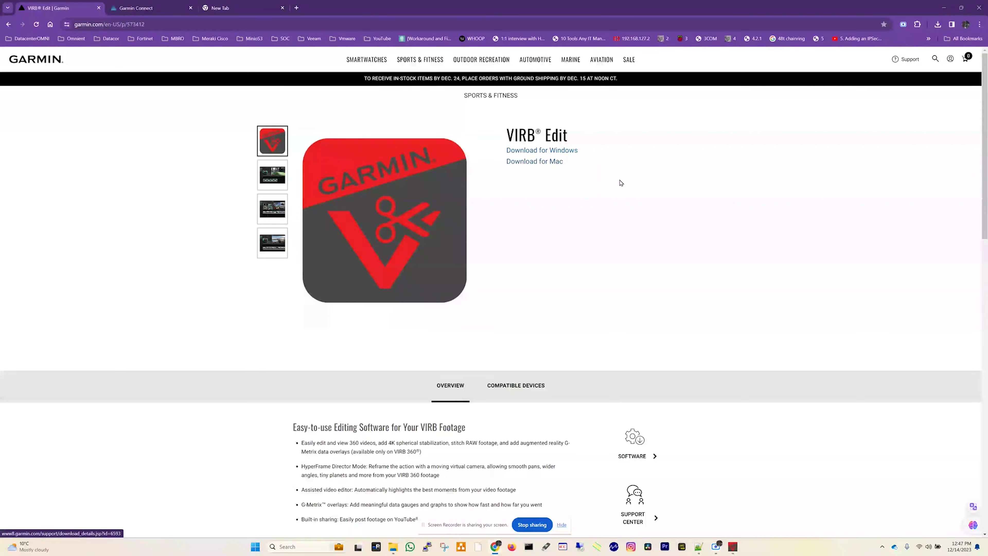
click(547, 153)
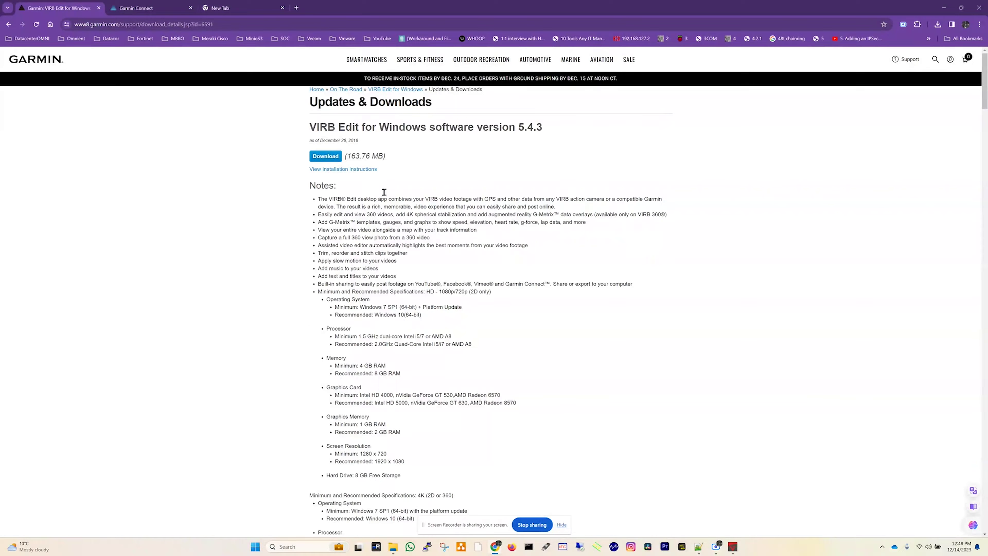
click(326, 159)
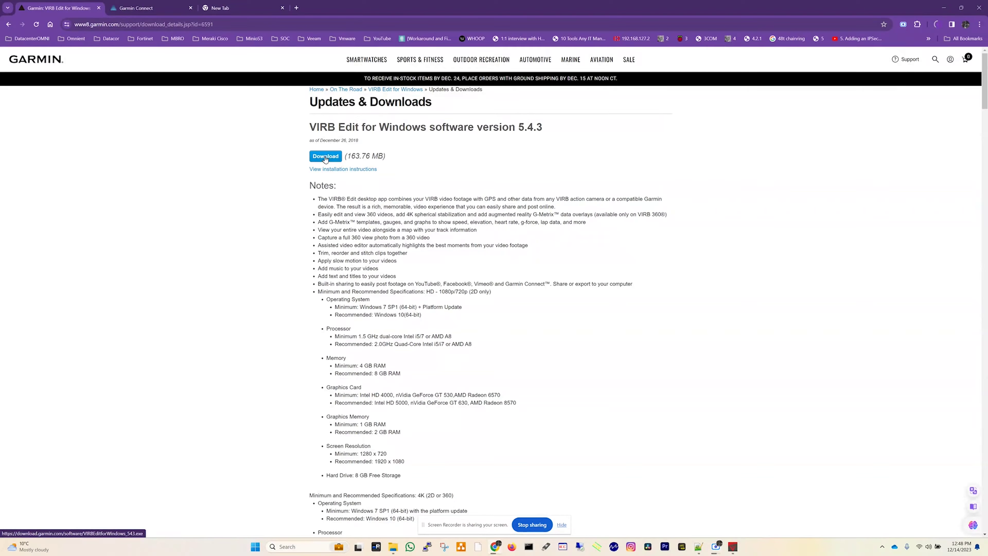
click(939, 25)
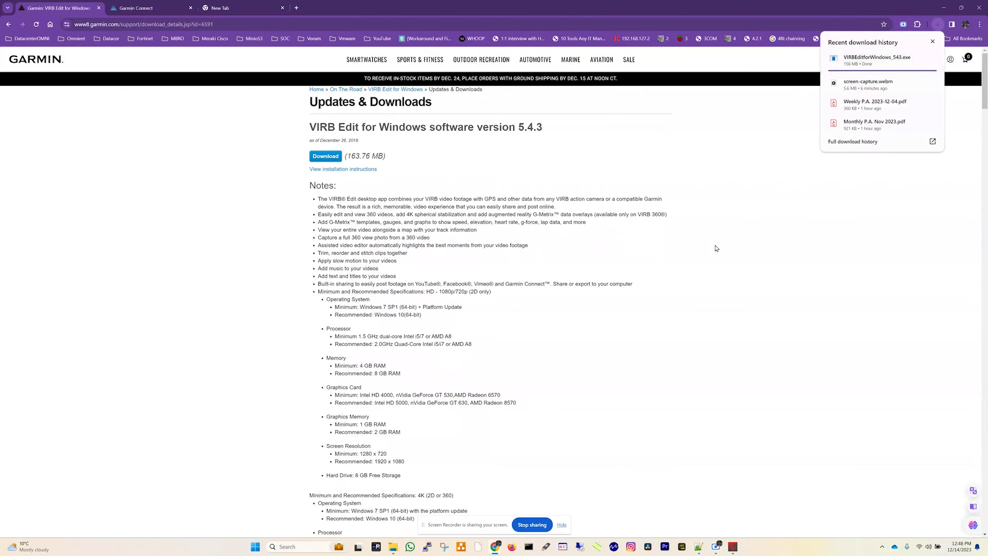
click(940, 24)
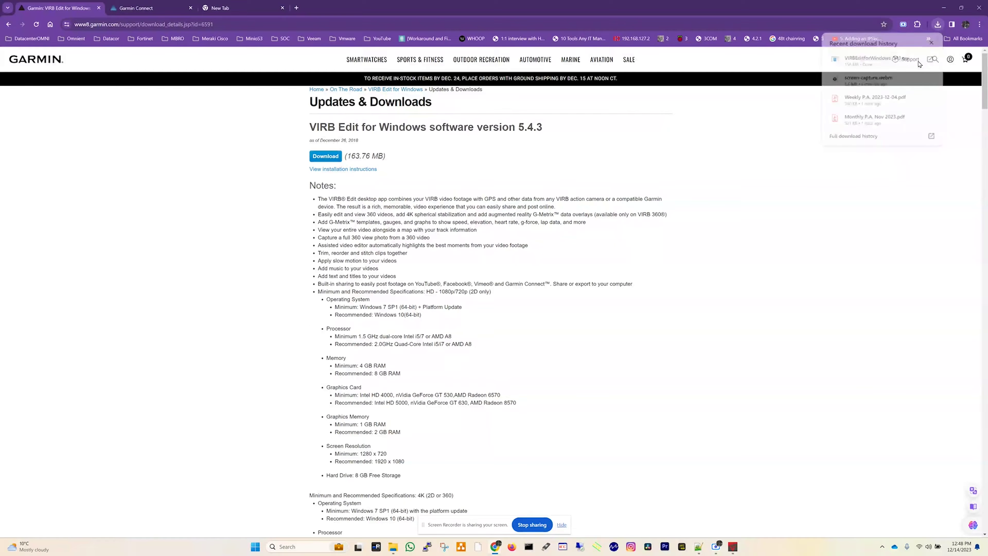
mouse_move(916, 62)
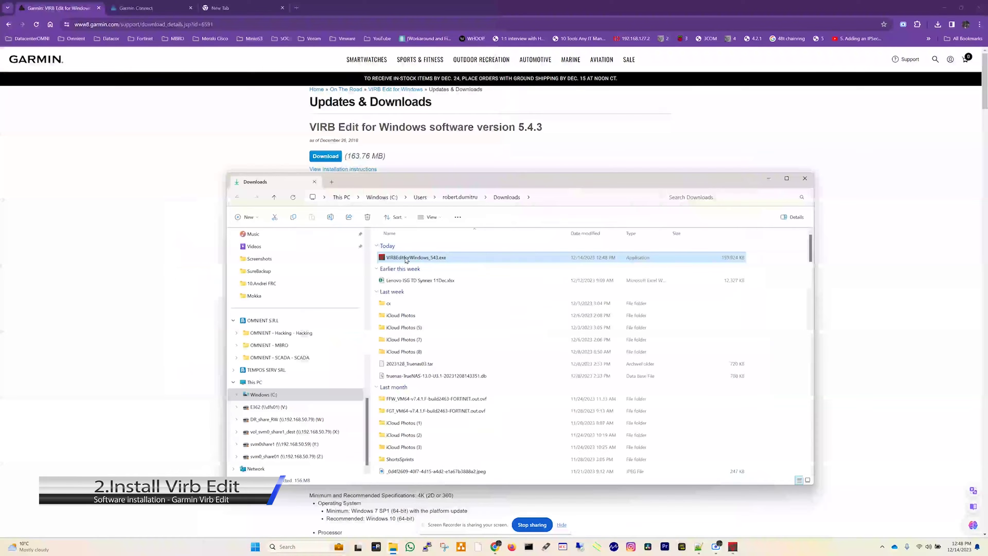
Step: Run VIRBEditforWindows_543.exe from Downloads to install and launch VIRB Edit
double_click(405, 260)
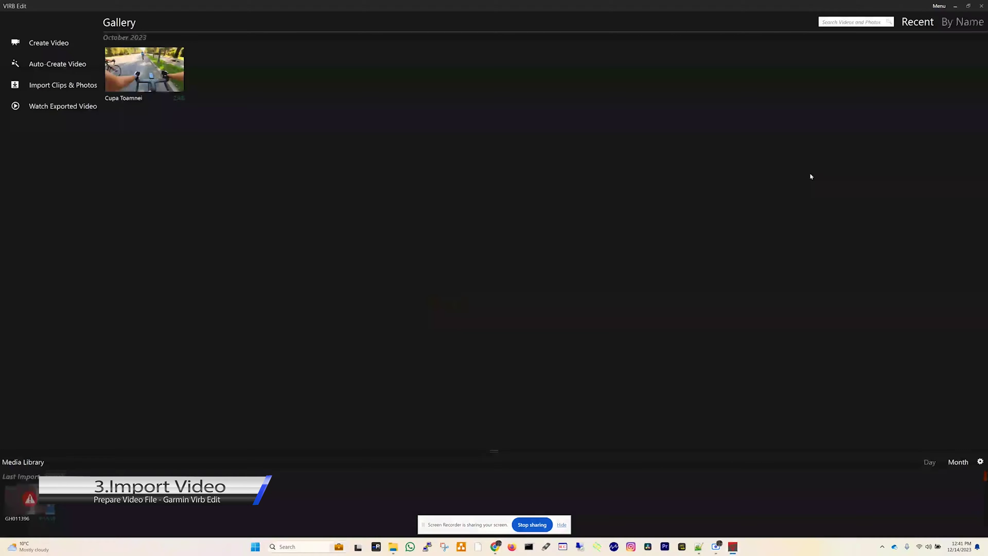
Step: Create a new video project named 'Project 1'
click(49, 43)
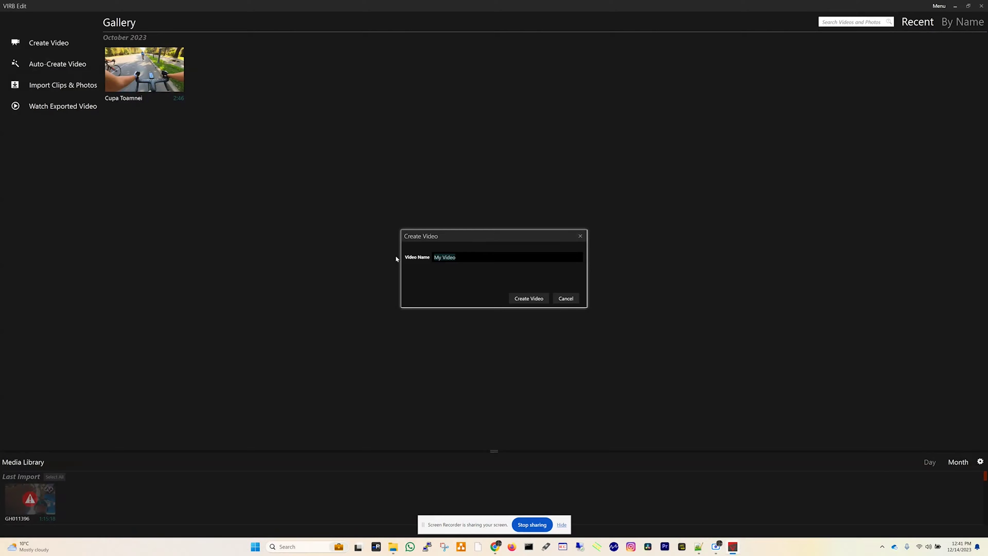
text(Project 1)
click(539, 297)
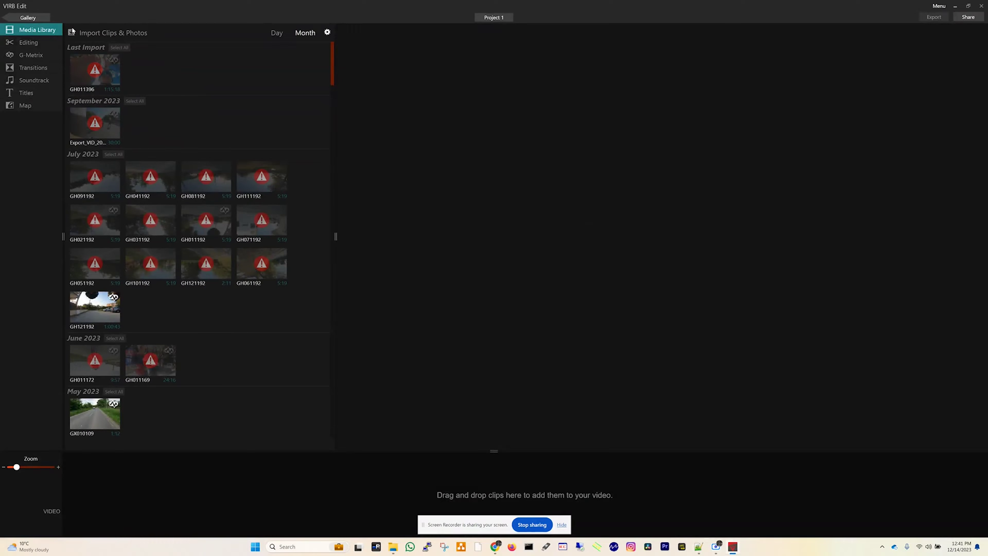
Step: Import Seciu2023.MP4 from the computer with Import Only, leaving it uncopied
click(105, 31)
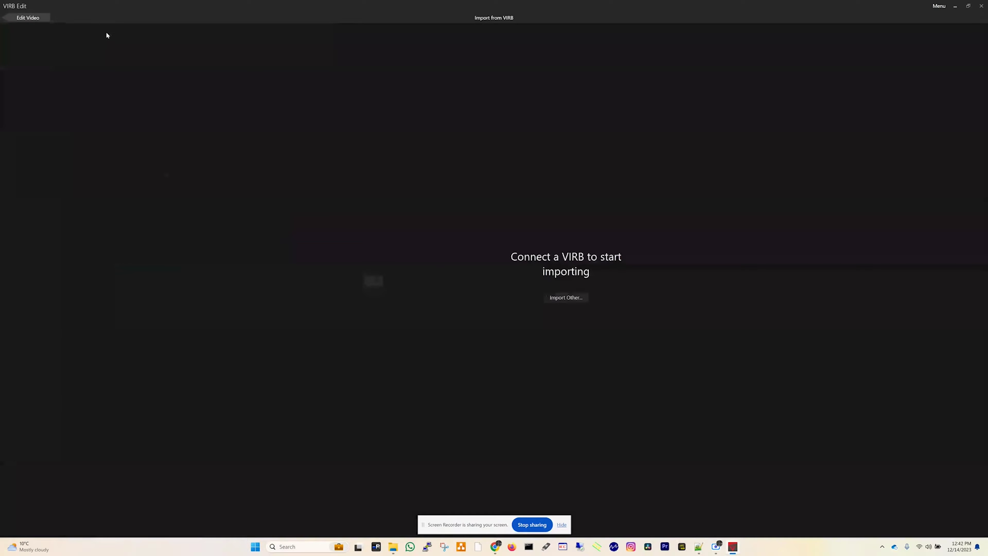
click(566, 297)
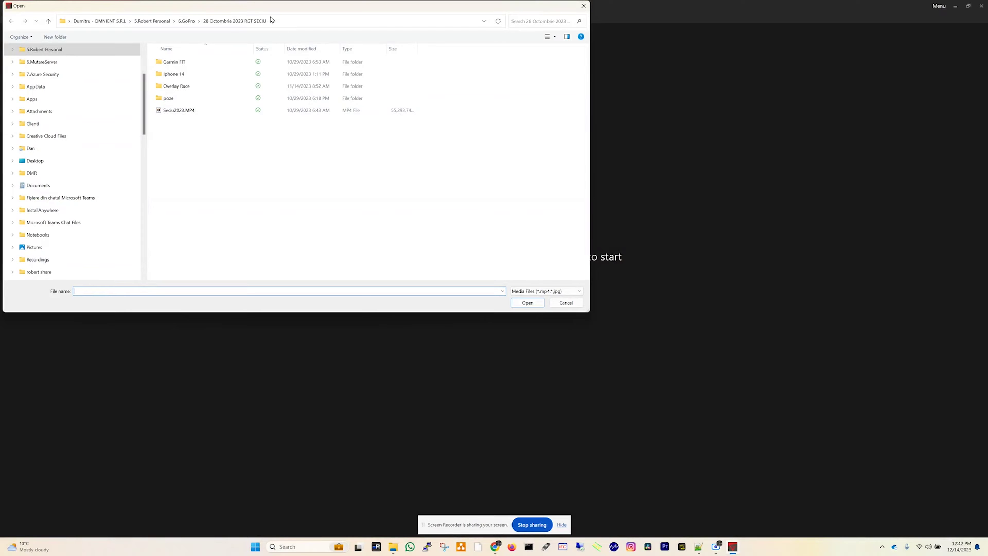
click(195, 114)
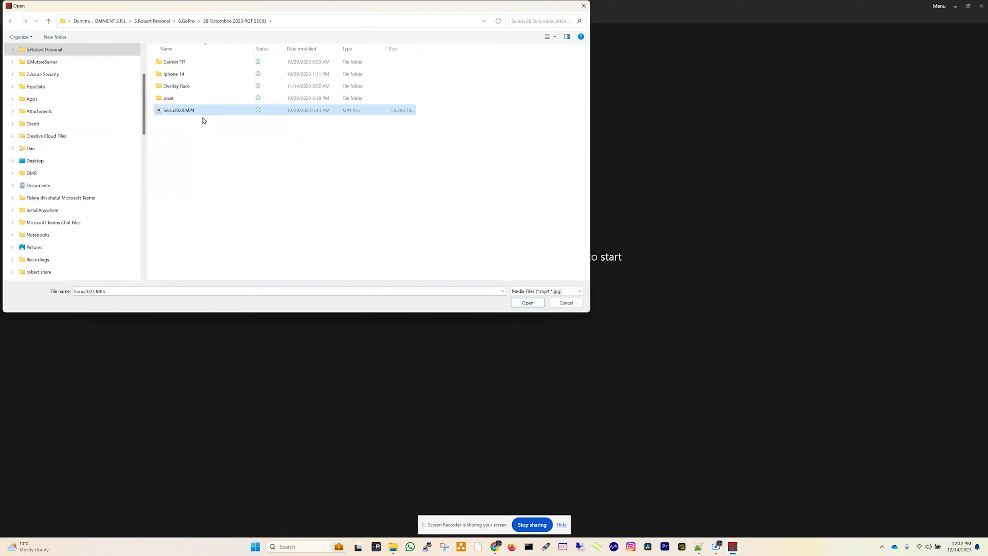
drag(417, 48, 457, 50)
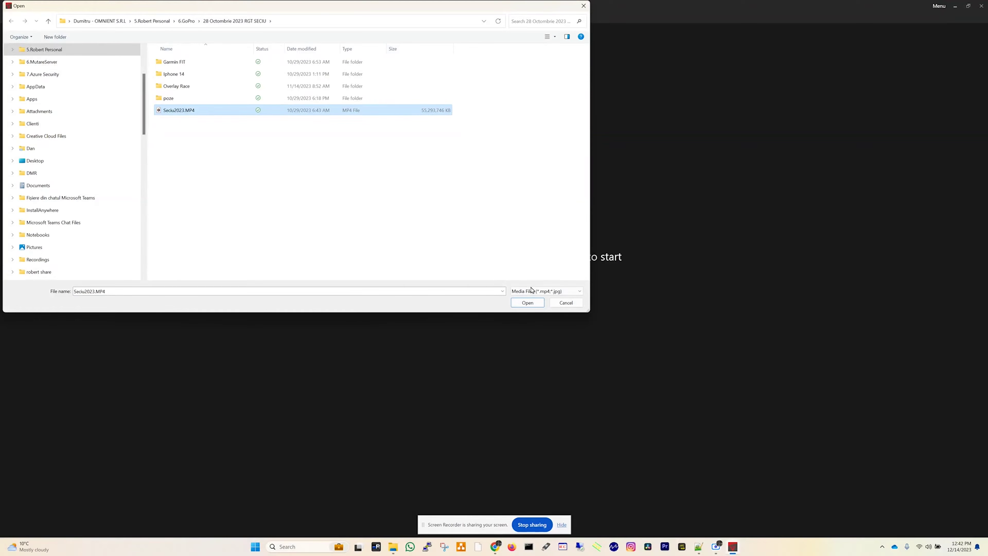
click(529, 303)
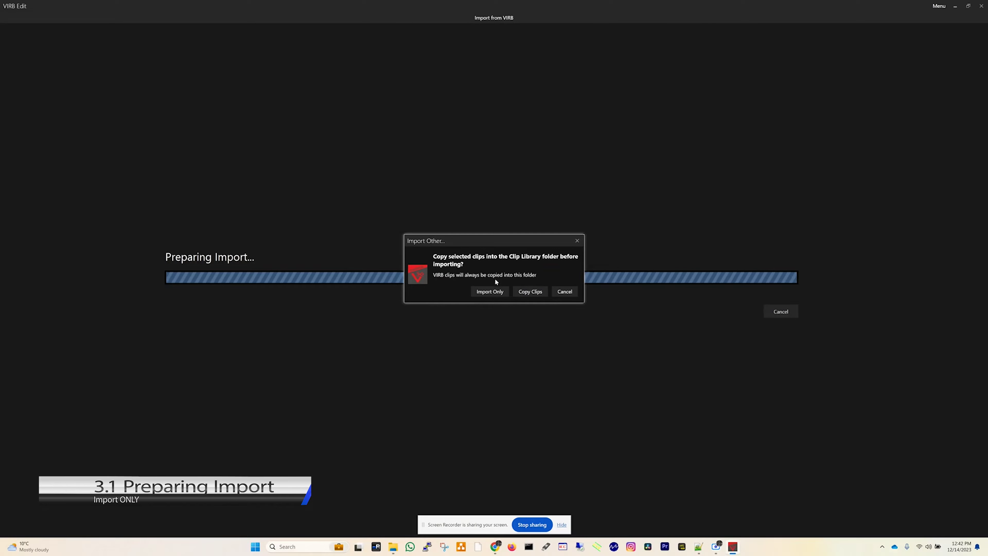
click(488, 292)
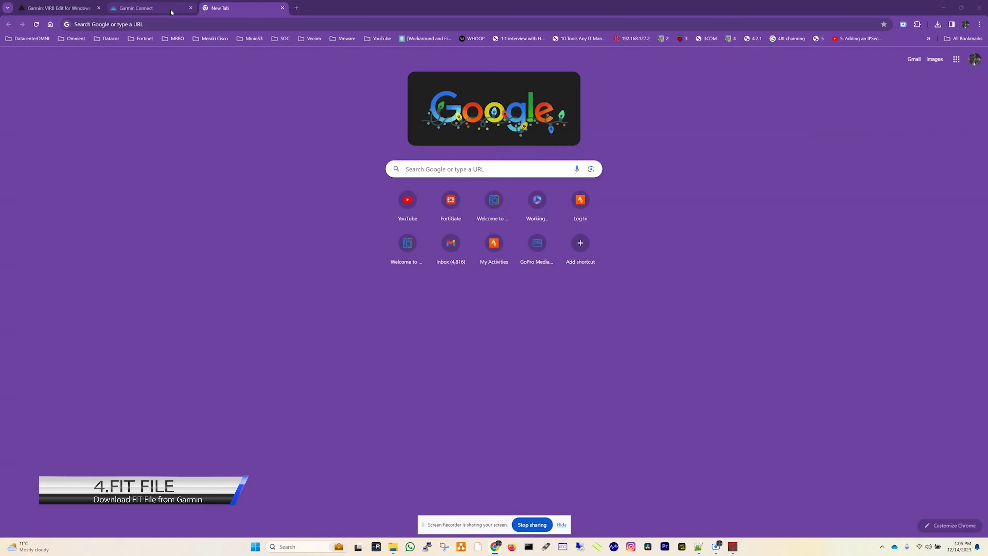
Step: Switch to Garmin Connect and scroll through the RGT Seciu Mon Amour 2023 activity page
mouse_move(171, 12)
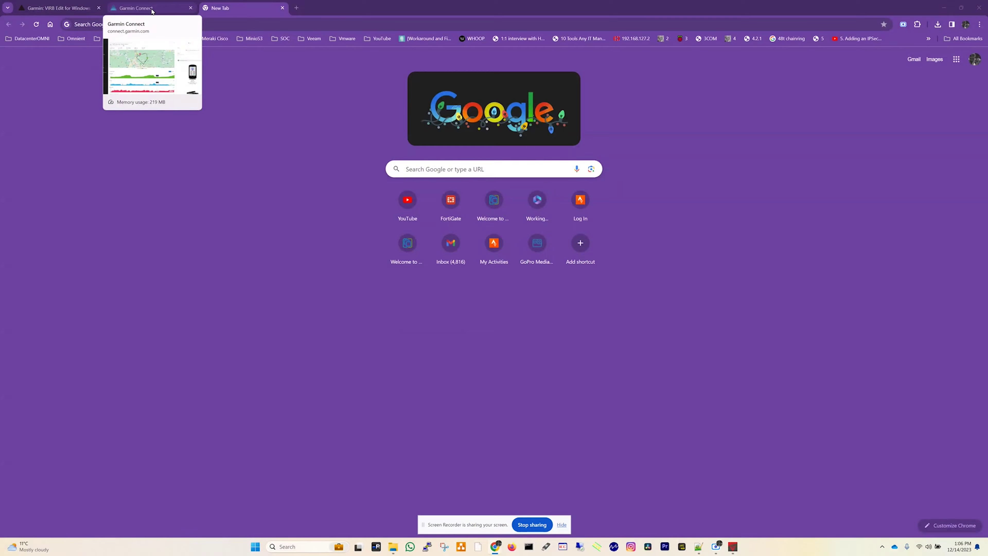
click(152, 8)
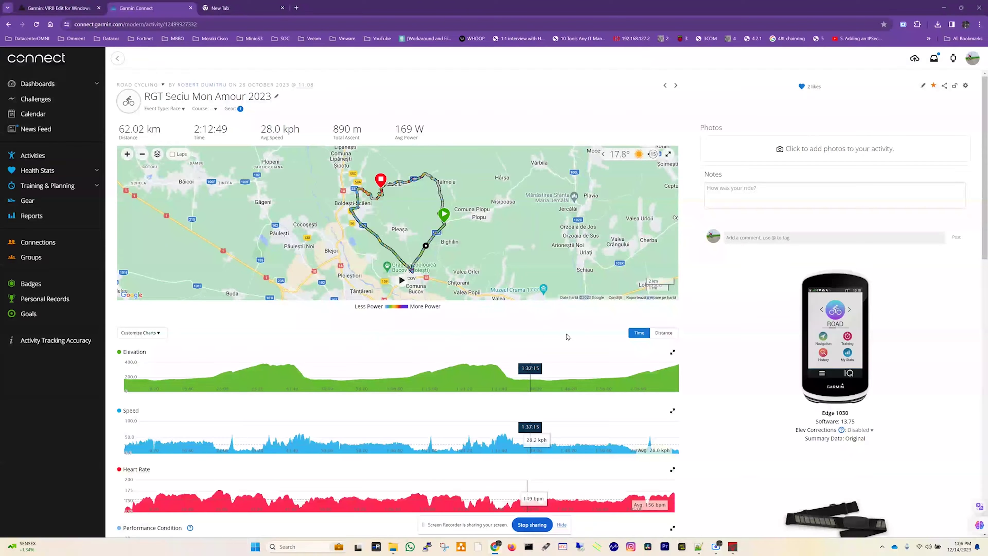
scroll(567, 337, down, 10)
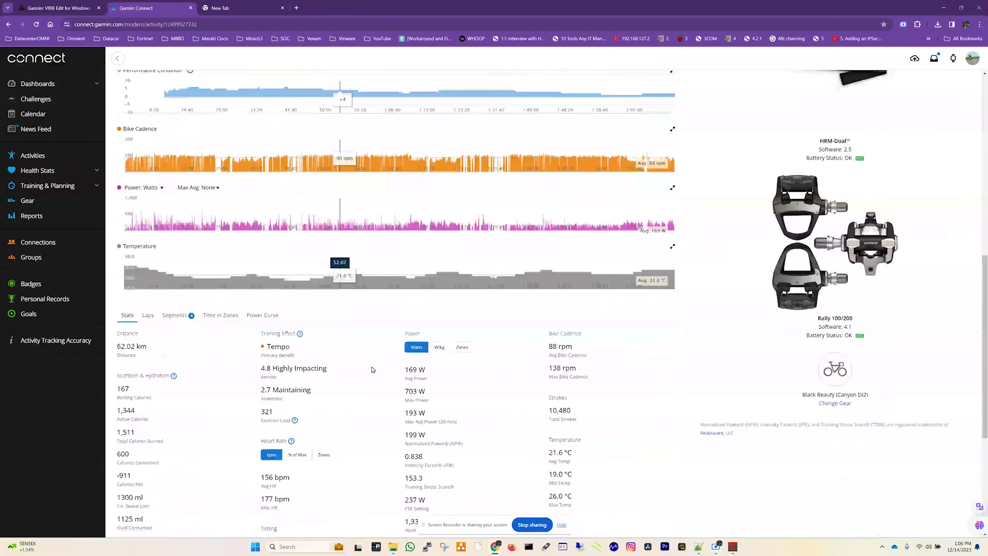
scroll(447, 369, up, 3)
scroll(523, 369, up, 7)
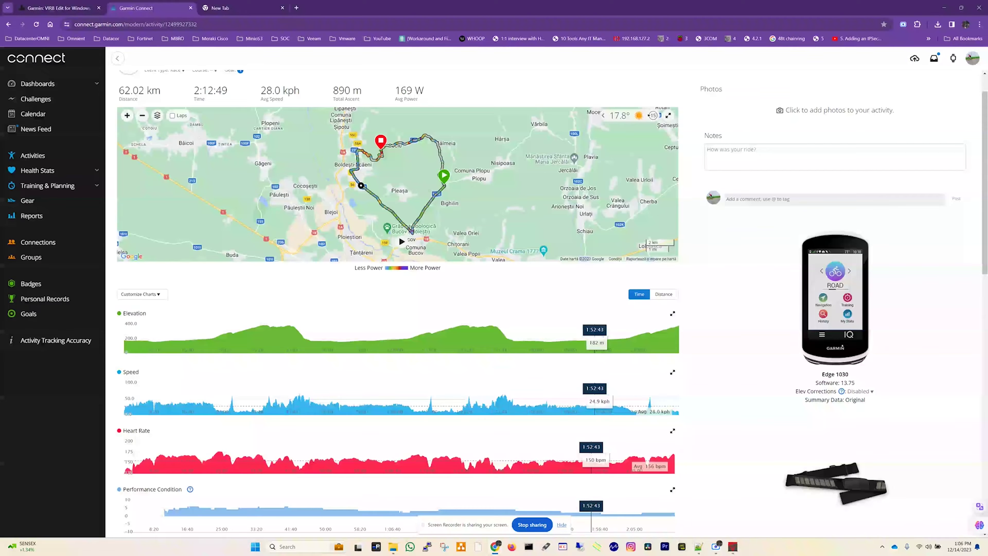
scroll(919, 220, up, 1)
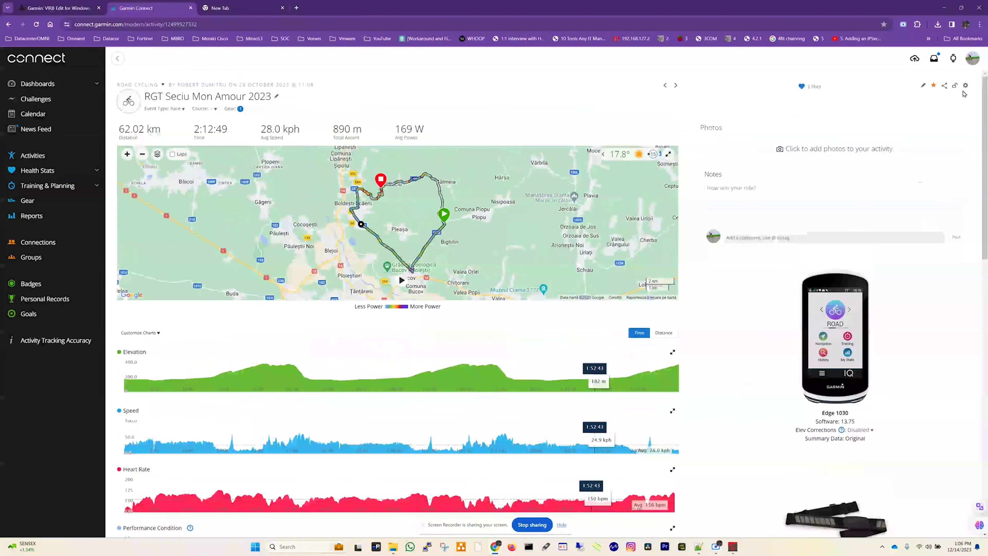
Step: Export the ride's original data as a zip and reveal it in Downloads
click(965, 85)
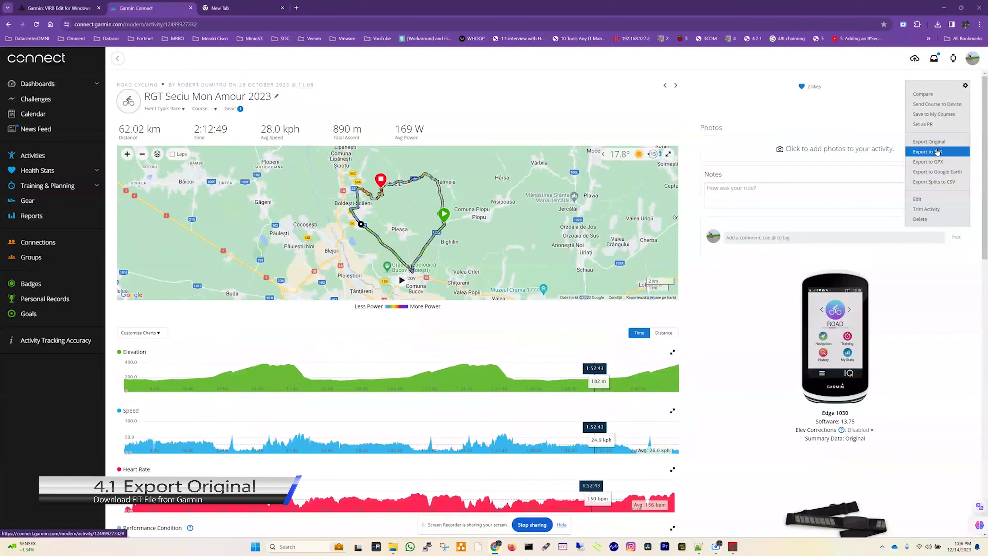
click(930, 143)
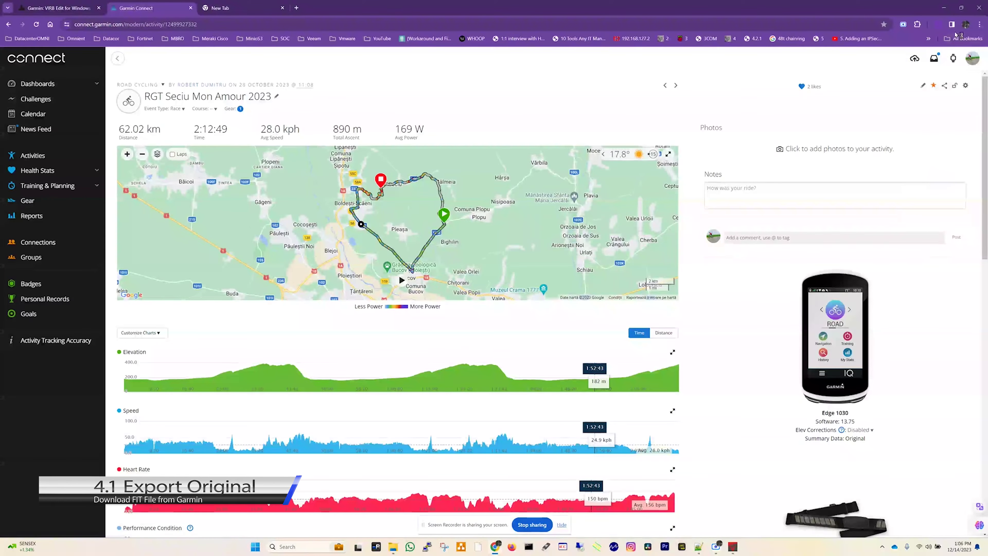
click(939, 25)
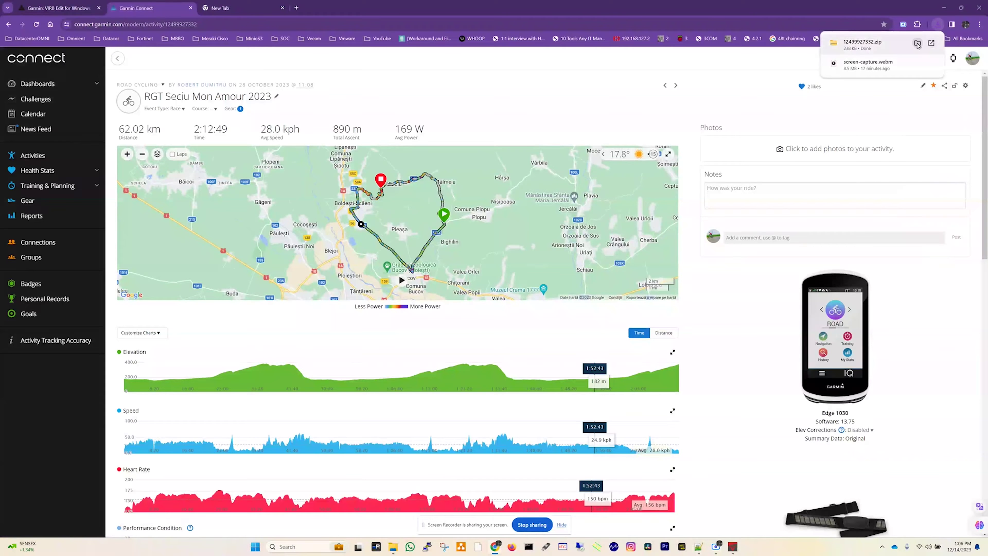
click(917, 43)
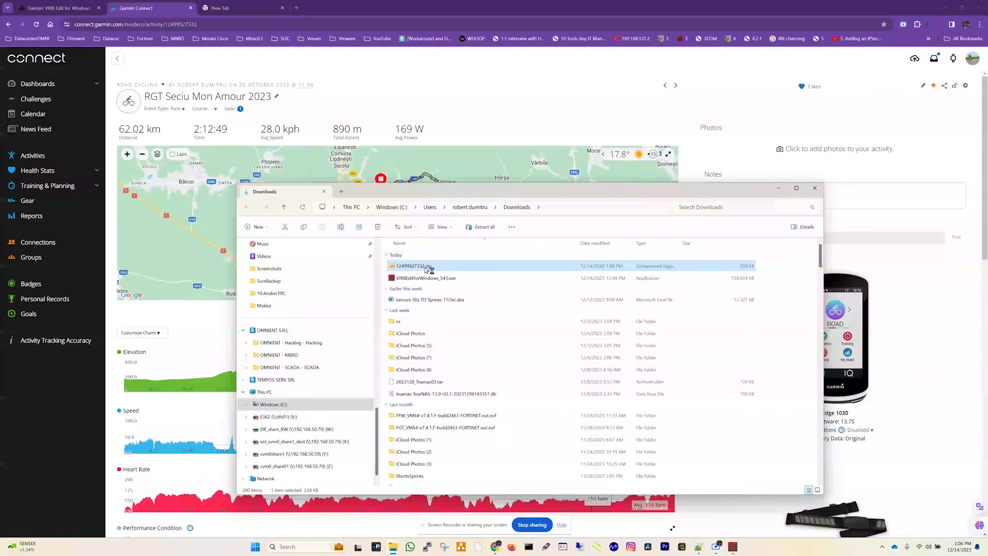
Step: Open the downloaded activity zip and select its _ACTIVITY.fit file
double_click(426, 268)
click(429, 258)
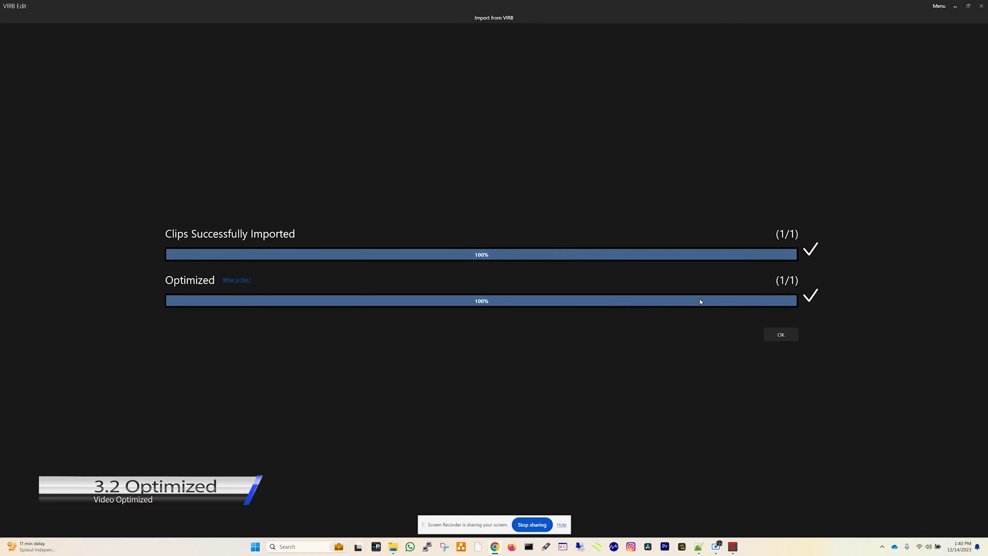
Step: Place the race clip on the timeline, rotate it 180° upright, and show G-Metrix settings
click(783, 335)
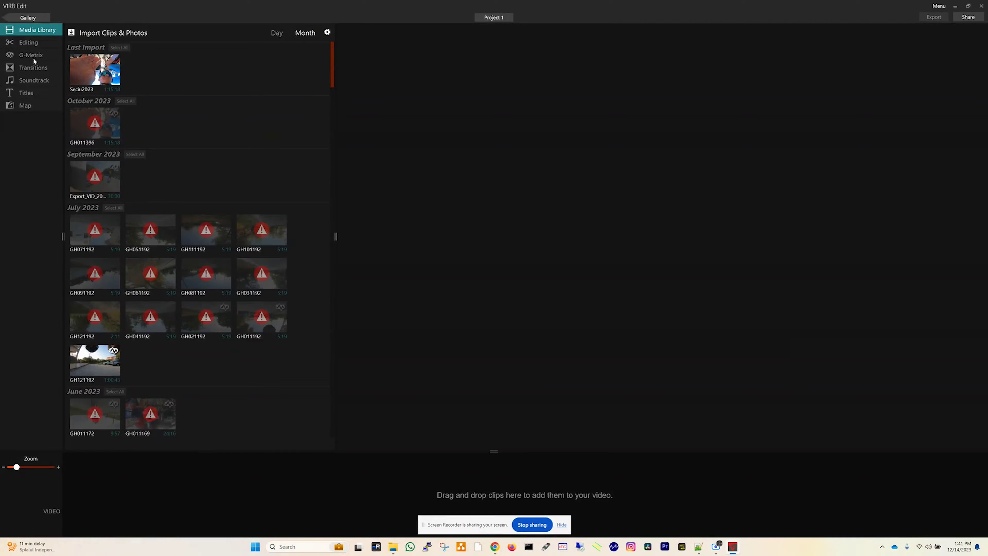
drag(95, 70, 112, 486)
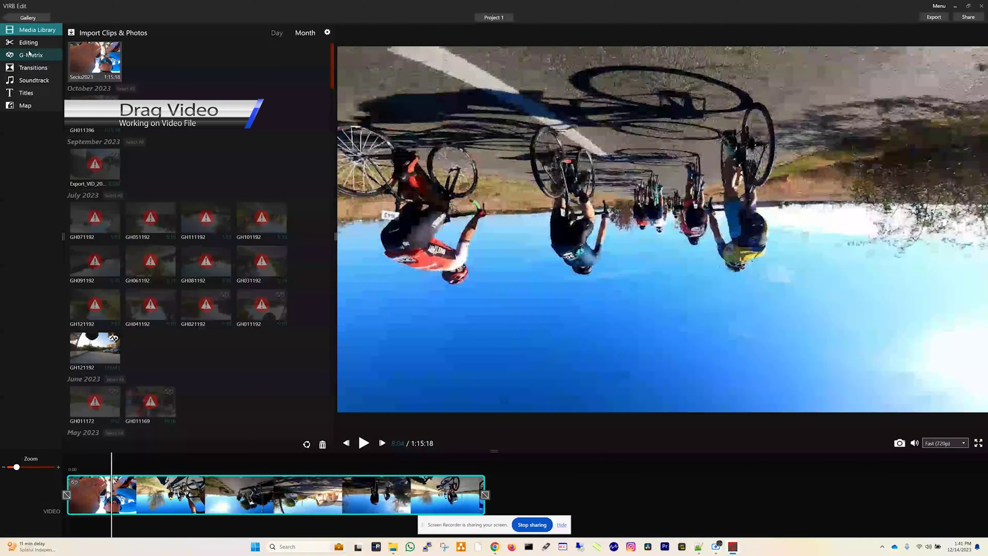
click(27, 42)
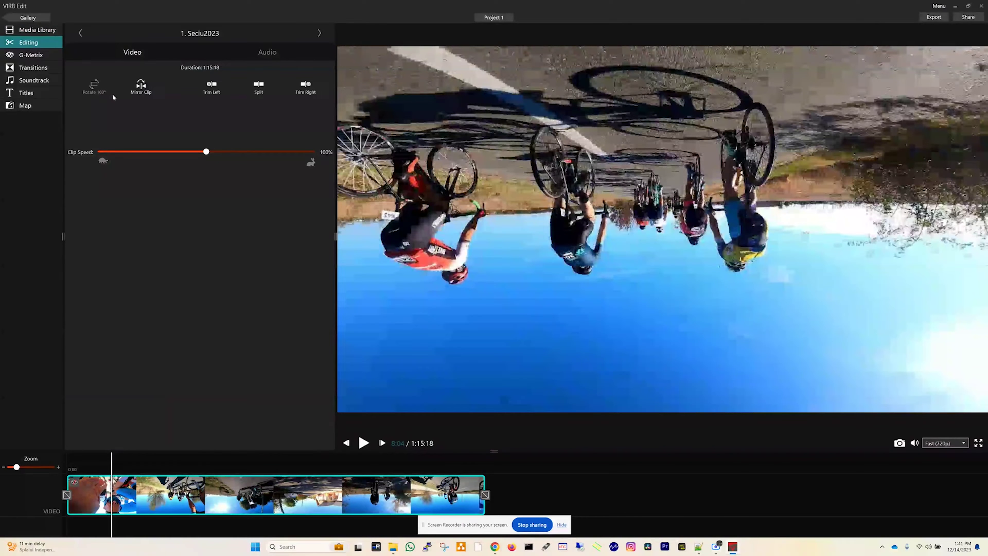
click(95, 87)
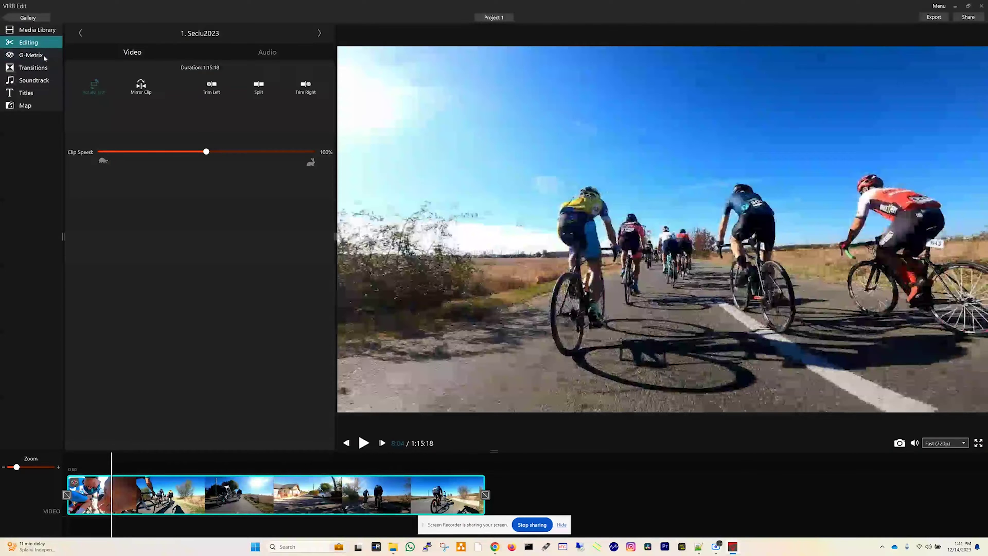
click(29, 56)
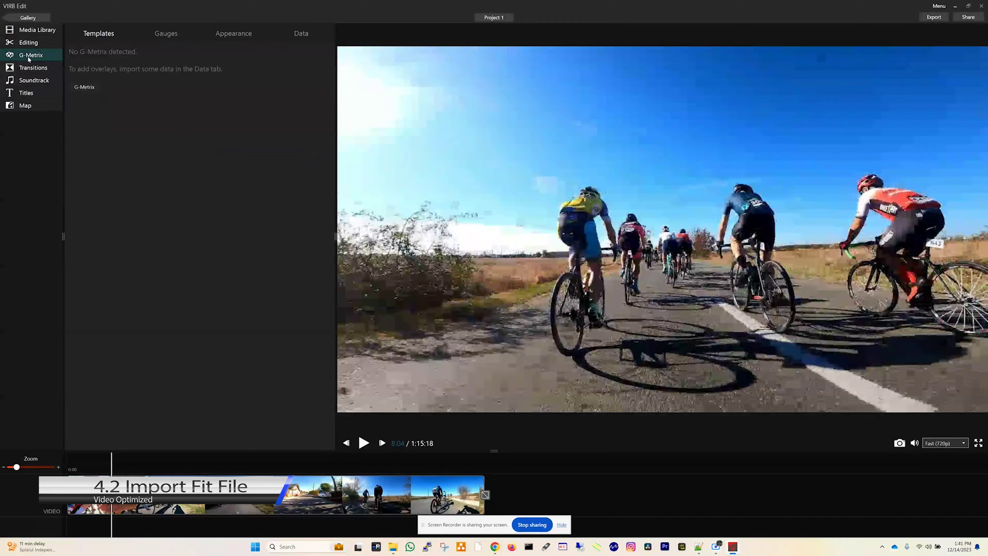
Step: Import Seciu2023.fit from the computer as the clip's G-Metrix log
click(86, 86)
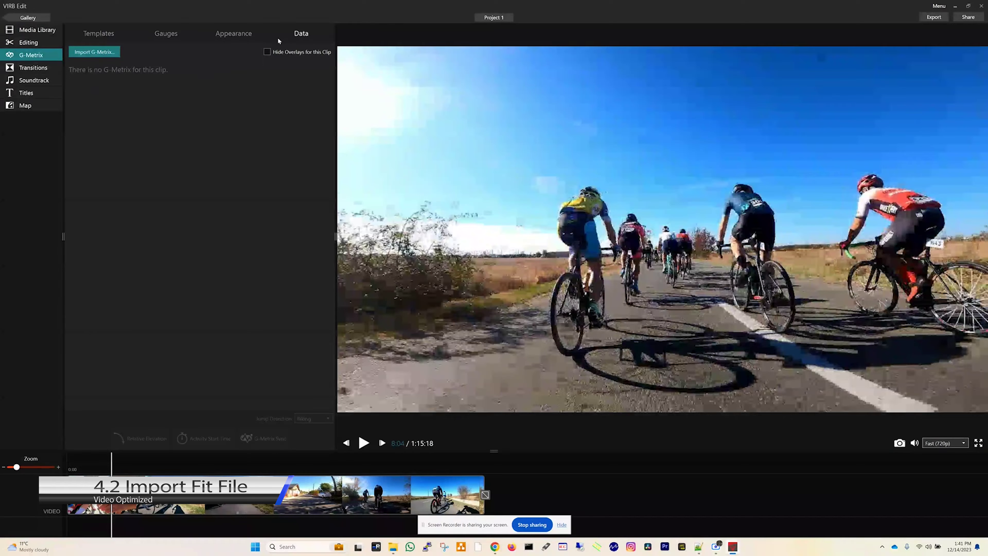
click(94, 52)
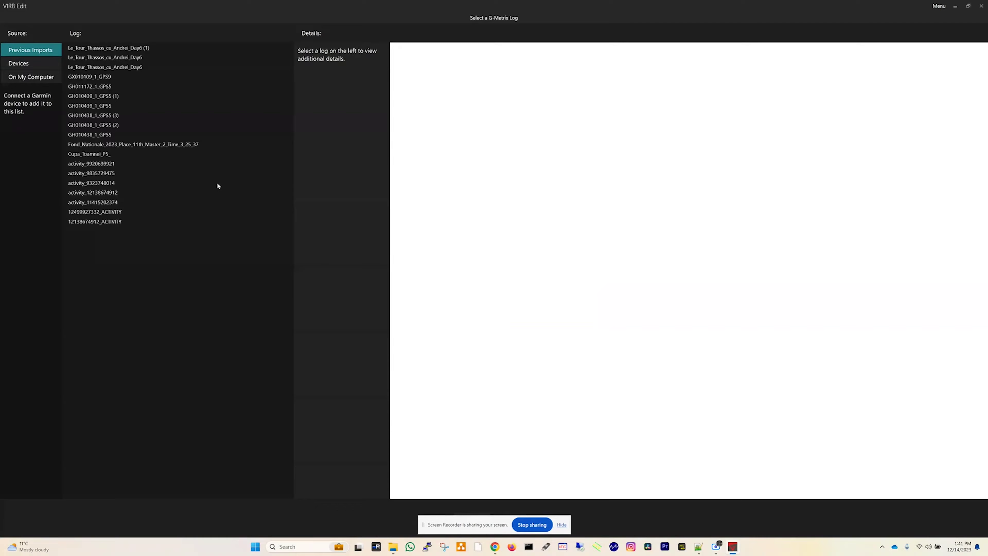
click(37, 80)
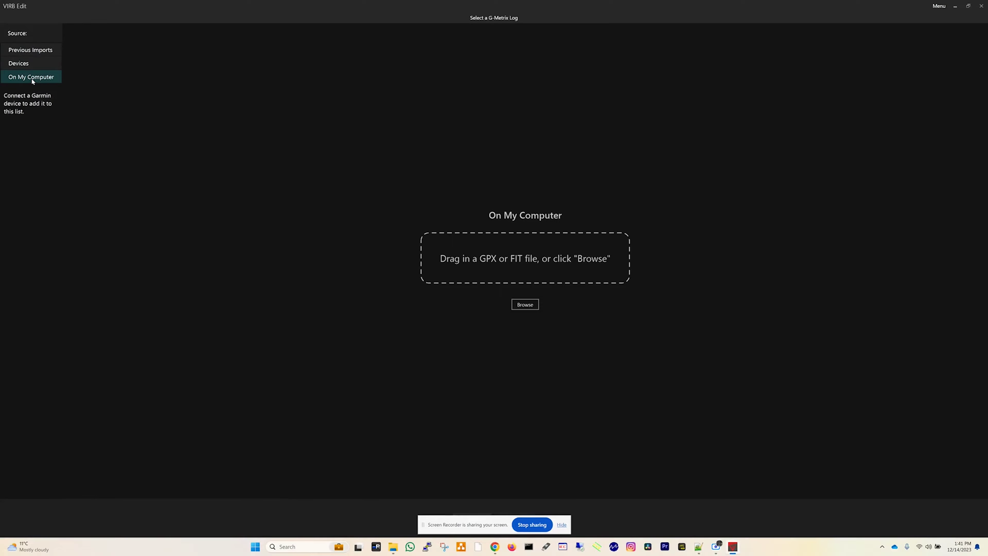
click(532, 304)
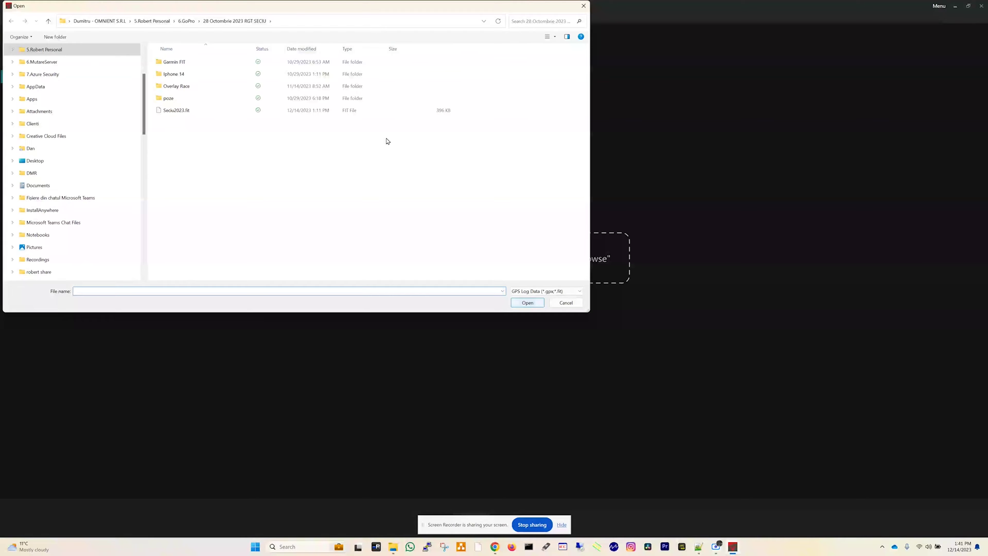
click(183, 113)
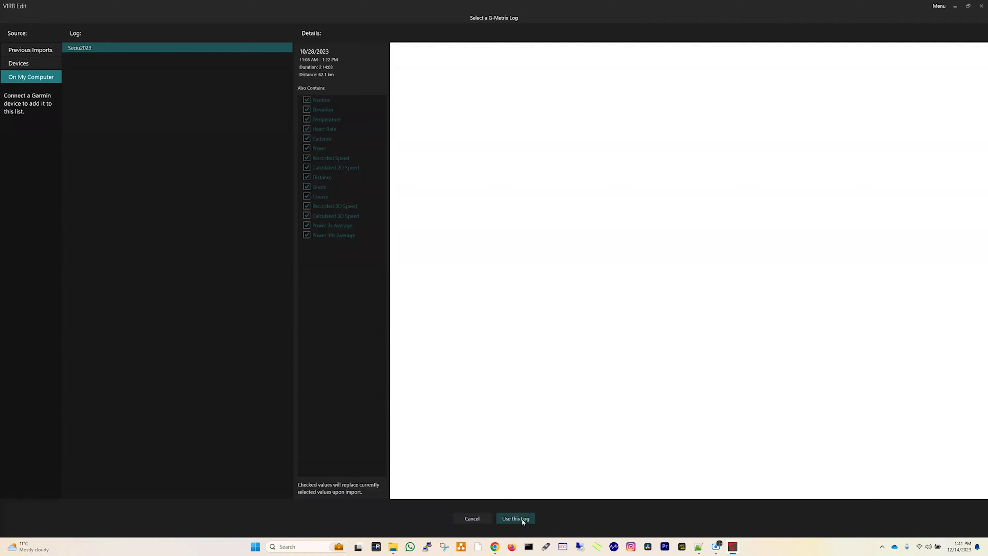
click(518, 520)
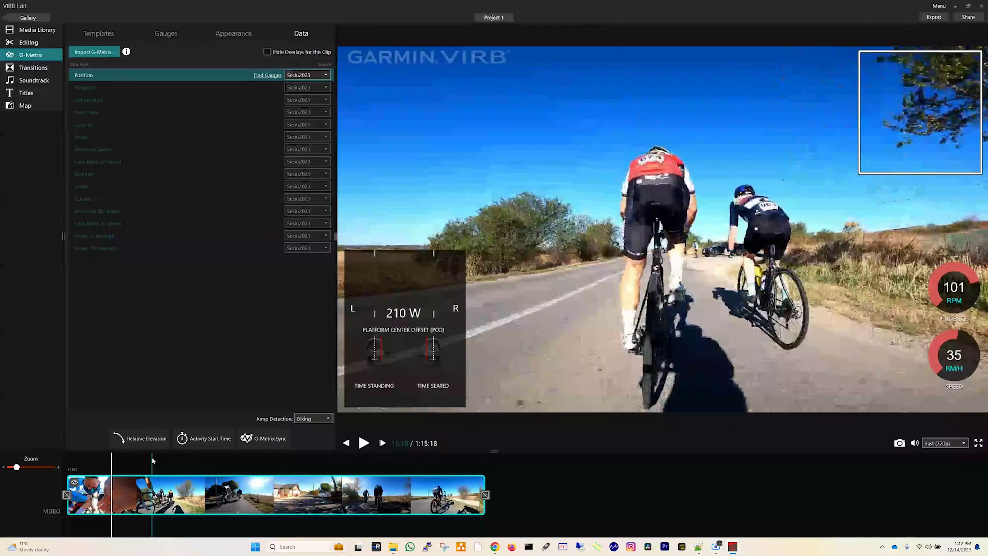
Step: Play, pause, then check gauges at 0:20, 0:43, 1:13, 1:16, 1:55, 2:17, 3:07 and 4:09
key(space)
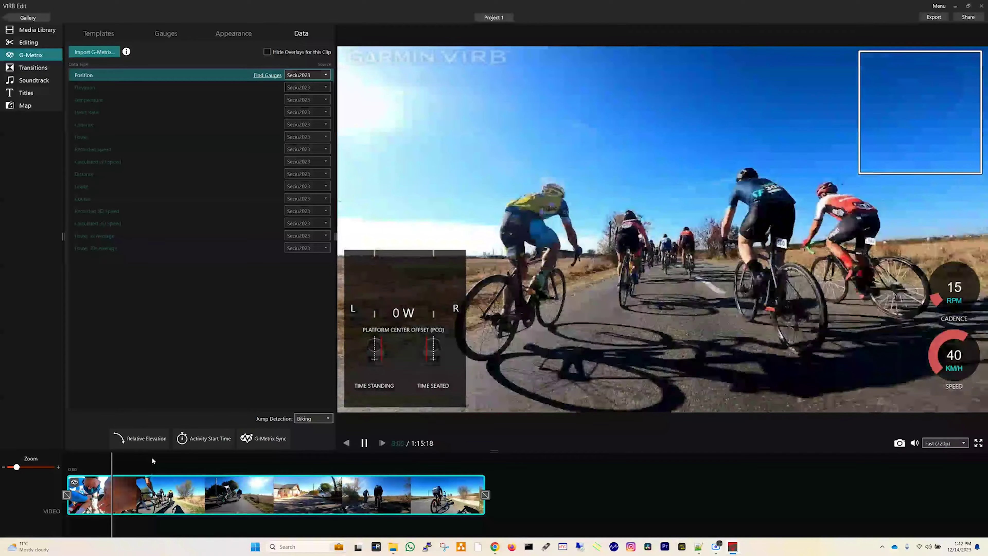
key(space)
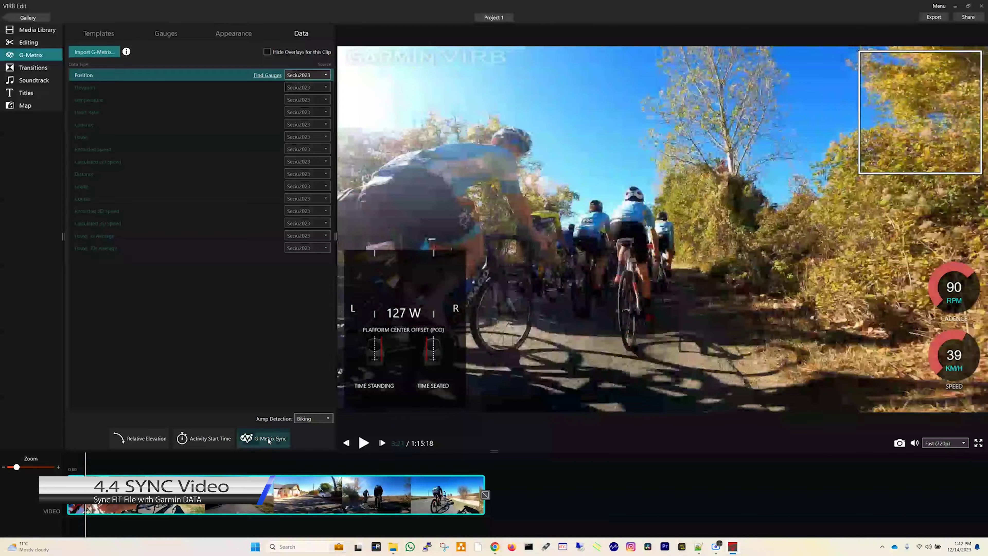
click(70, 470)
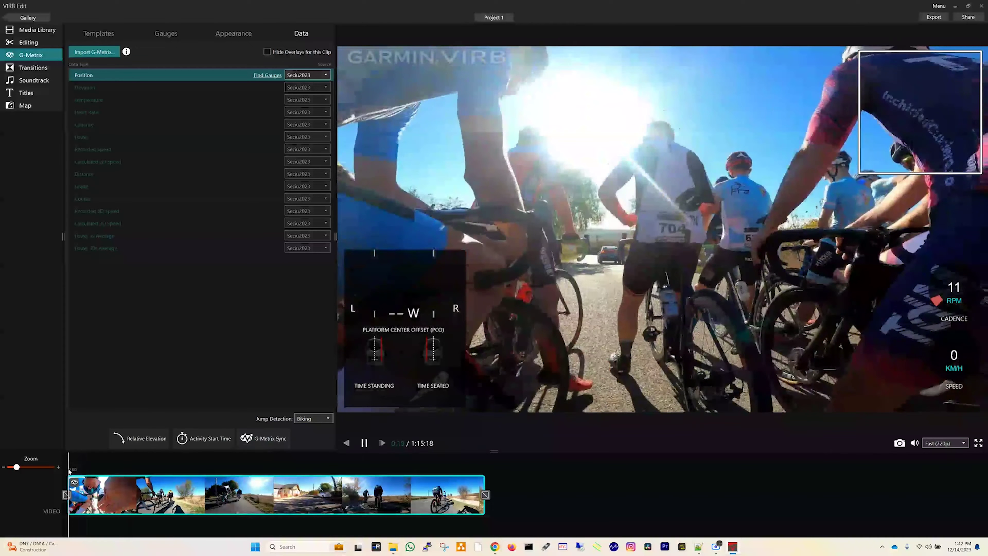
key(super+a)
click(74, 471)
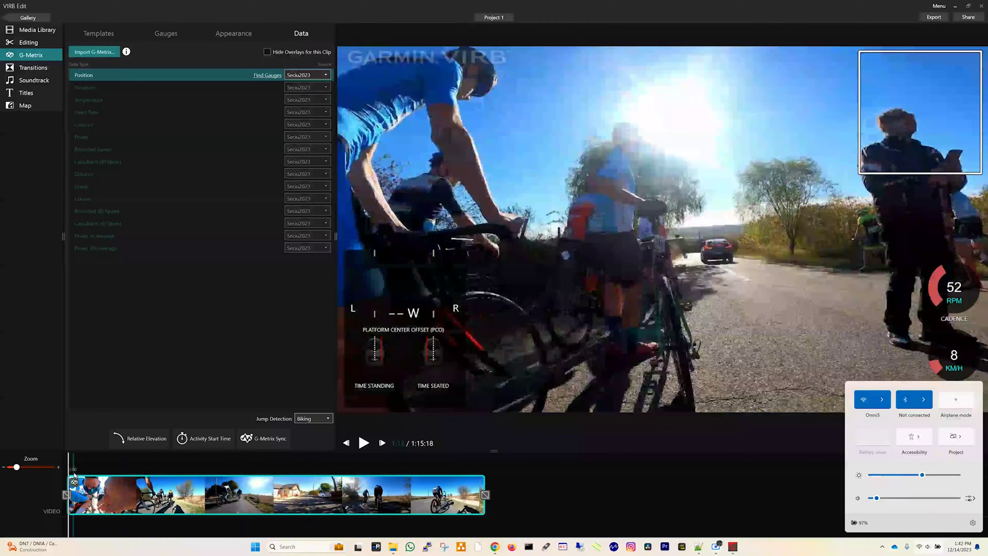
click(71, 473)
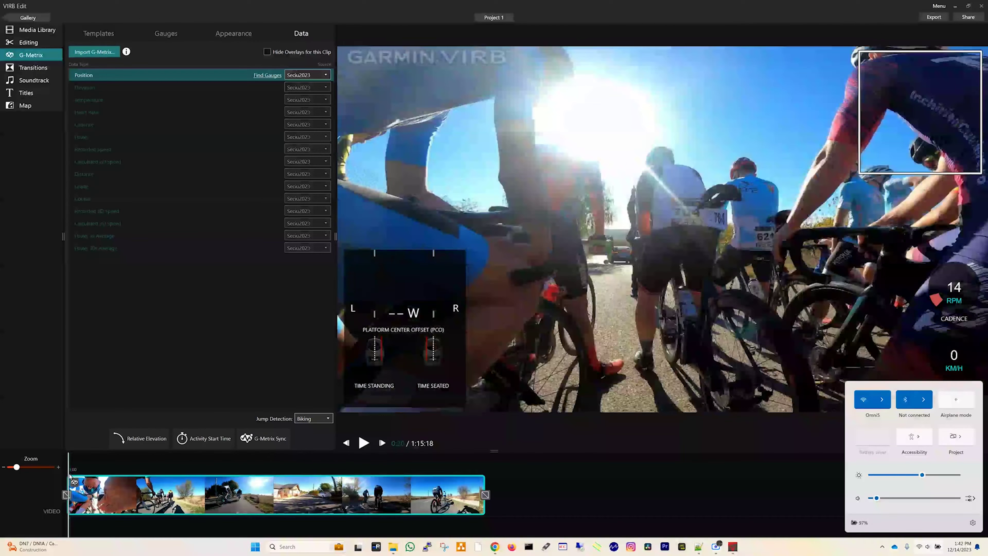
click(72, 476)
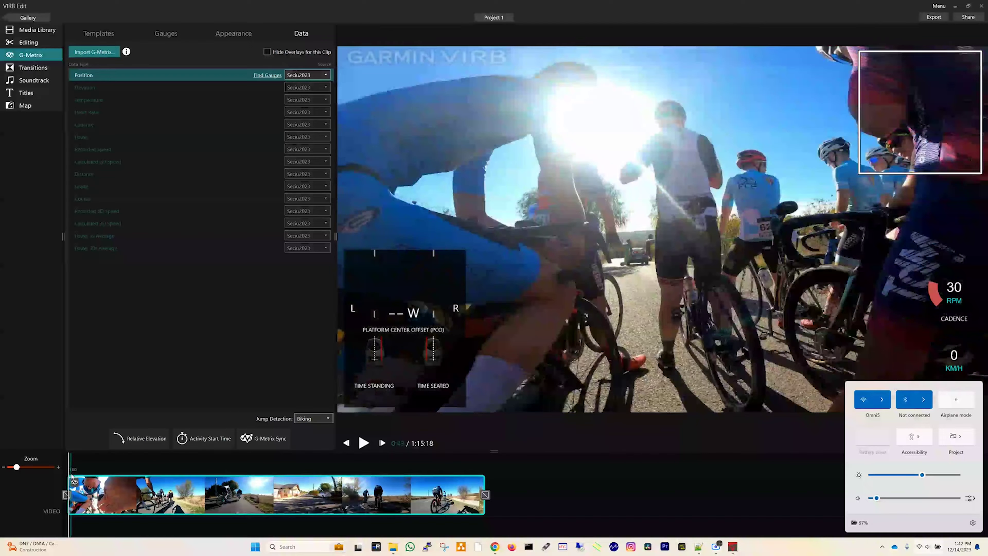
click(80, 476)
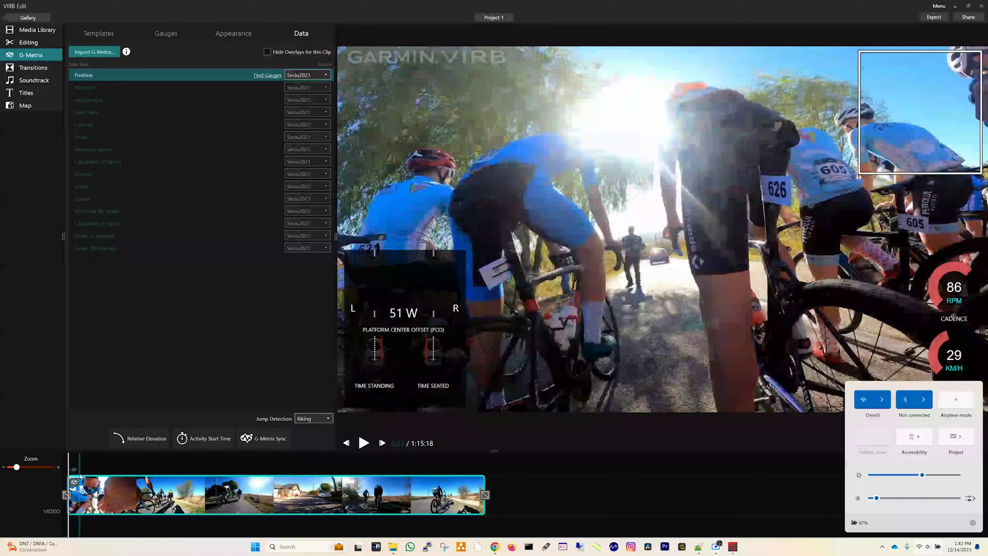
click(86, 476)
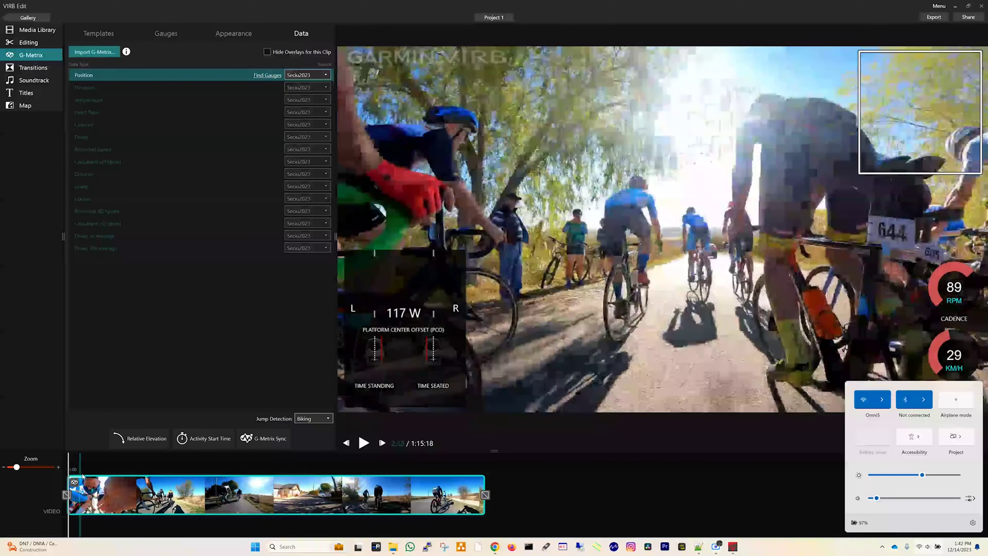
click(78, 476)
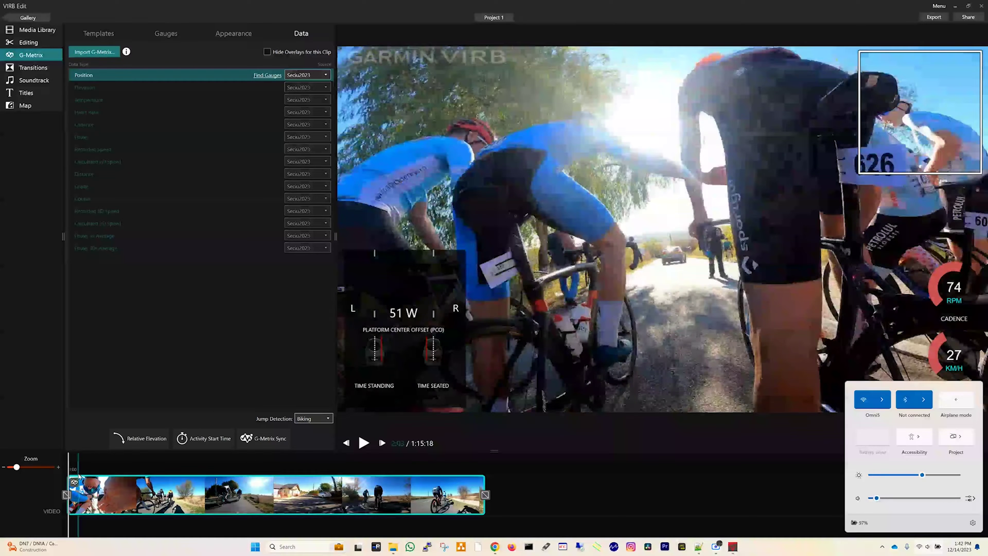
click(75, 476)
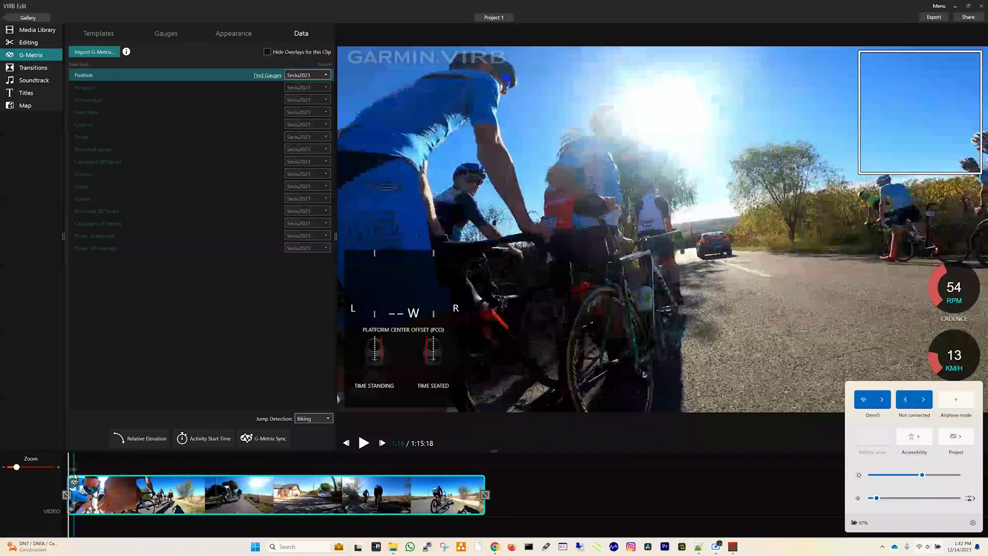
click(90, 476)
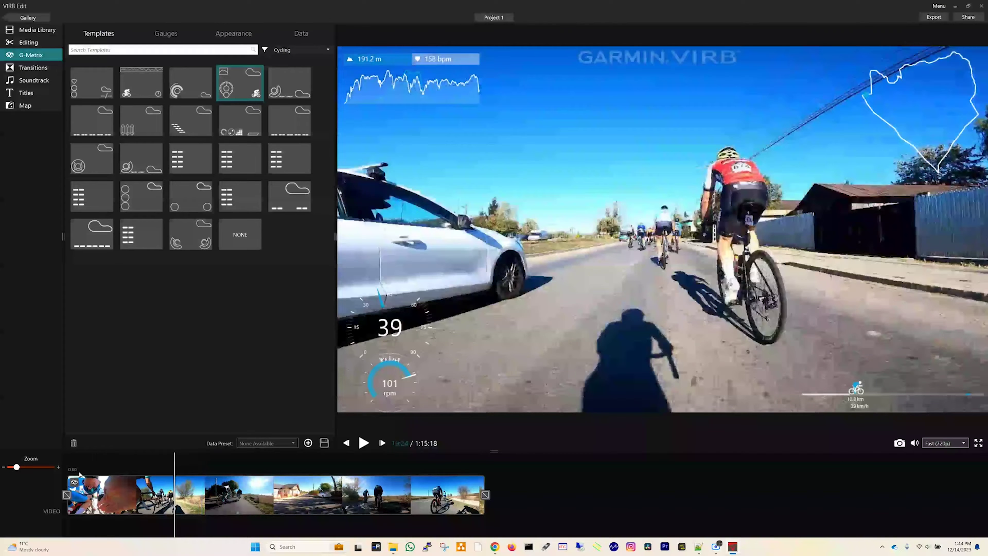
Step: Zoom into the timeline and replay the cycling overlay from the start, stopping near 2:02
click(77, 473)
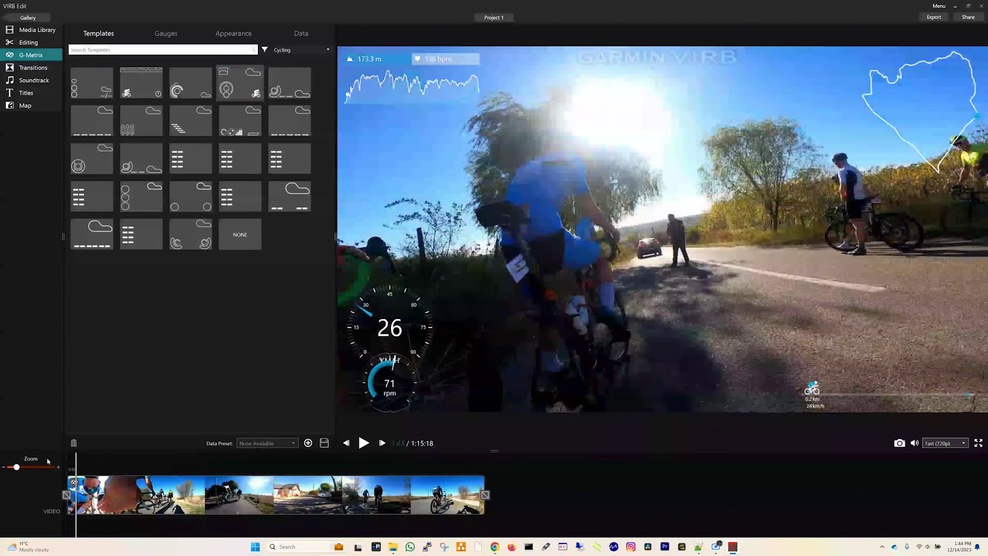
click(58, 468)
click(58, 471)
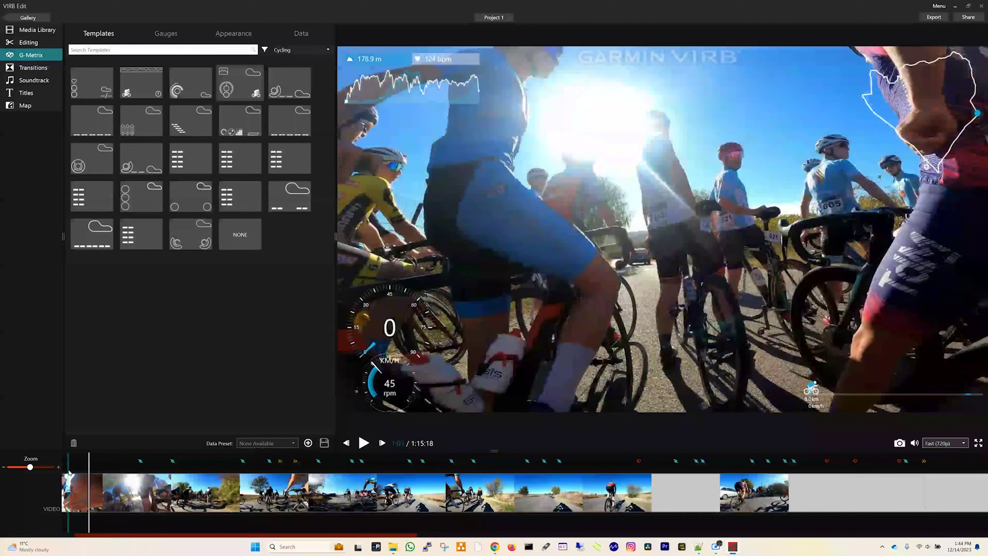
click(74, 473)
key(space)
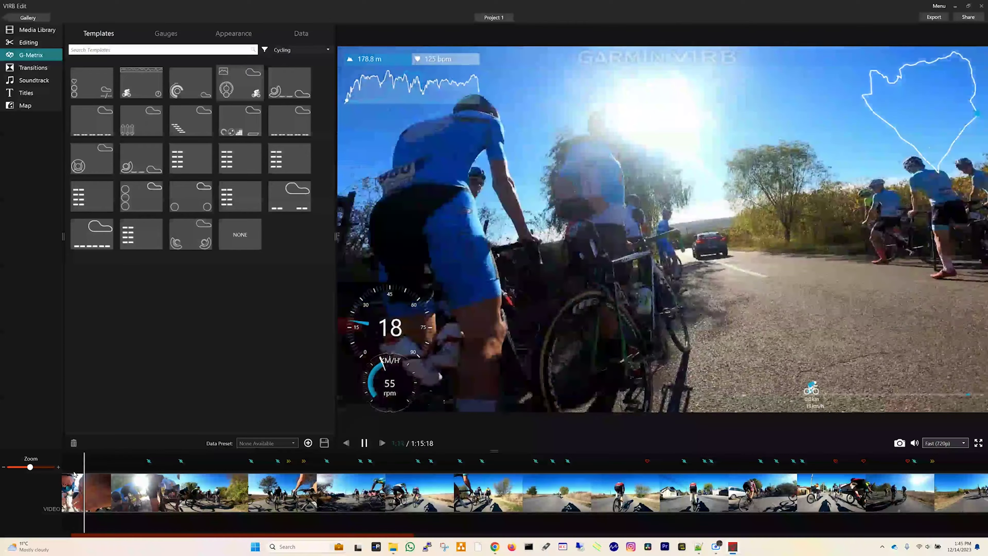
click(74, 474)
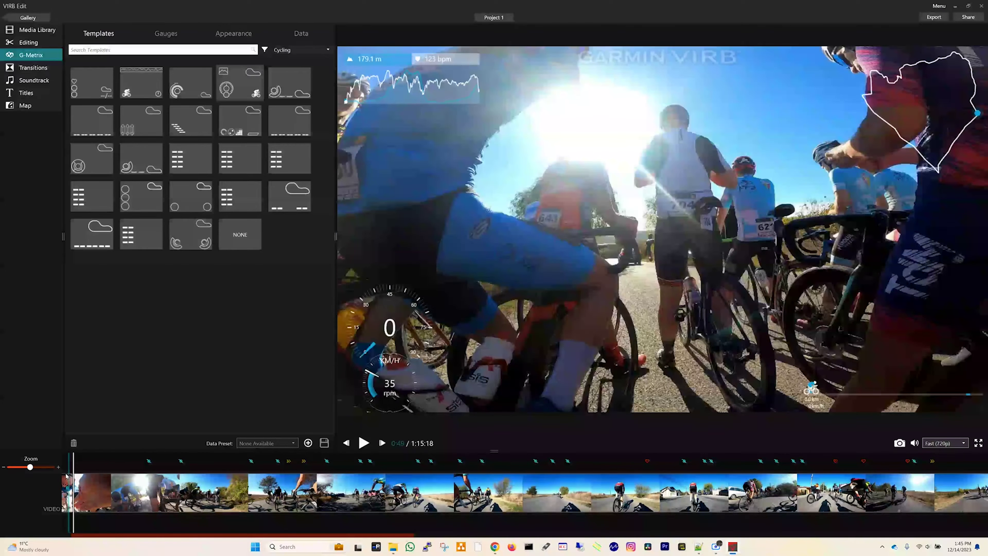
click(112, 480)
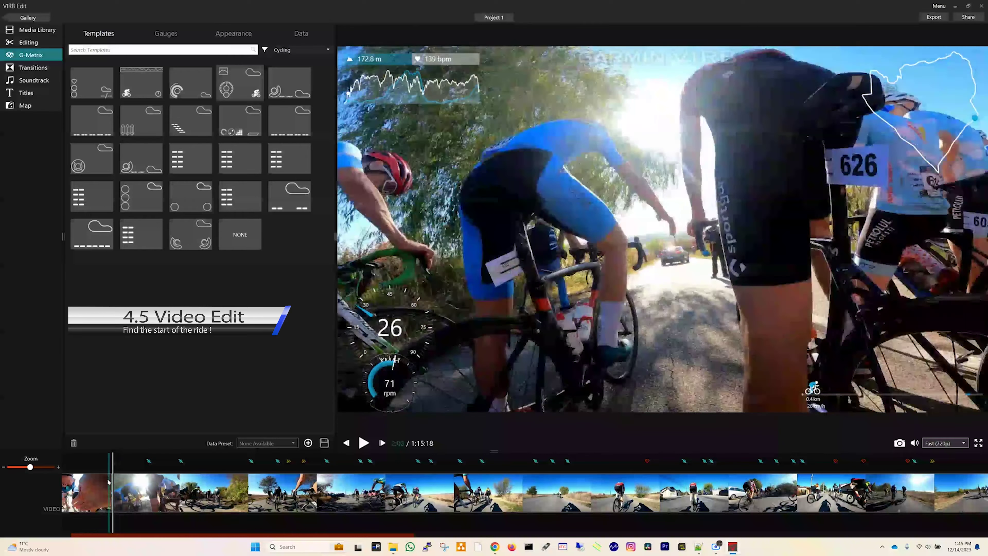
Step: Trim Left the race clip at the playhead, shortening it from 1:15:18 to 1:13:18
right_click(108, 482)
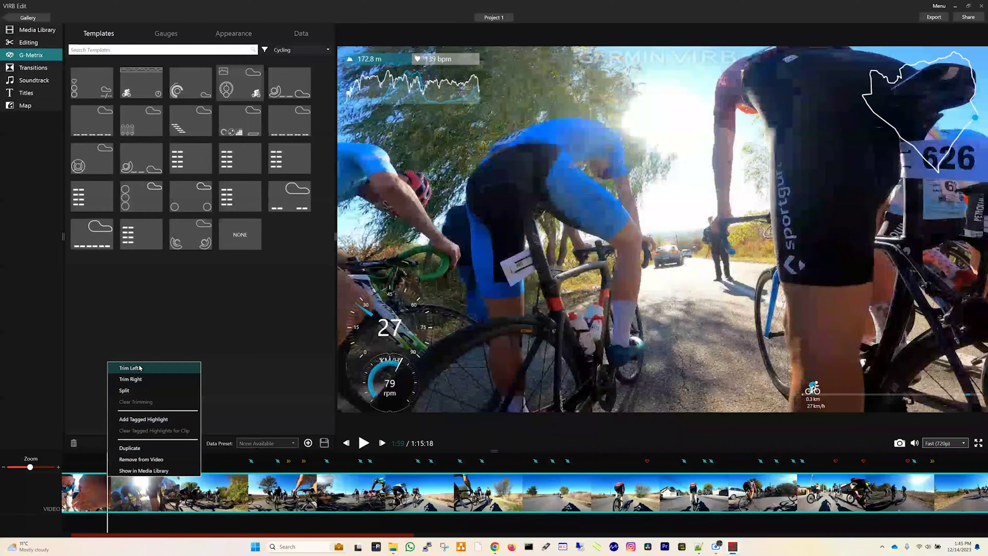
click(129, 368)
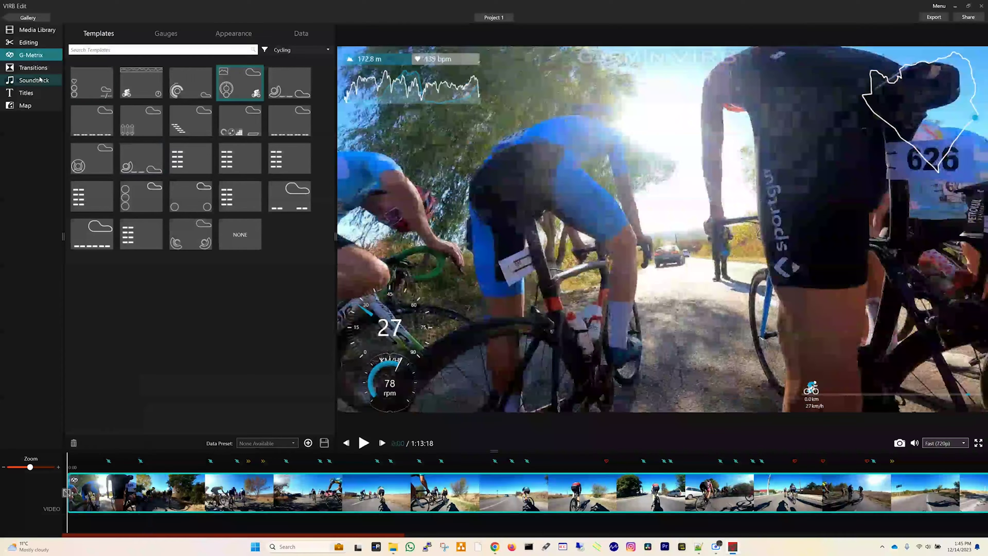
click(303, 33)
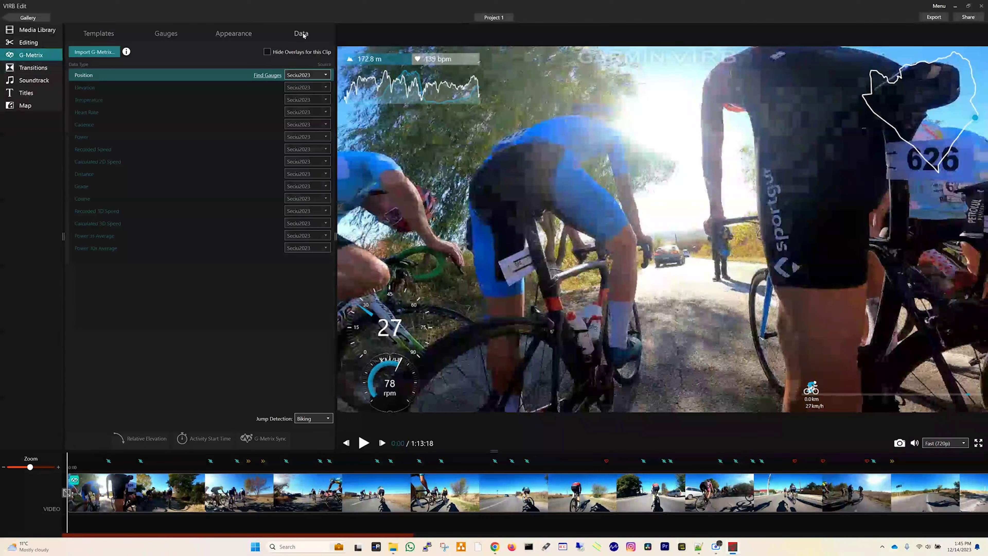
click(256, 439)
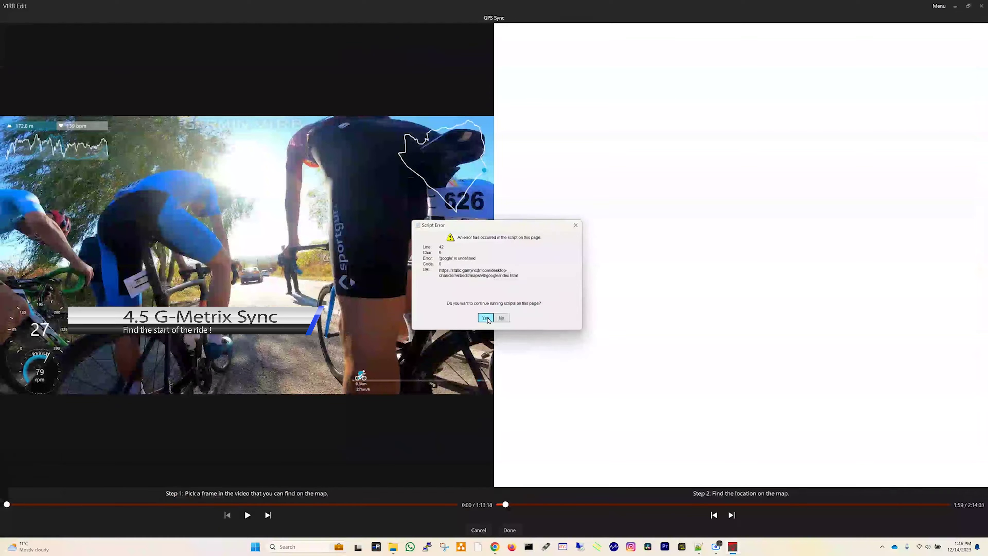
click(486, 317)
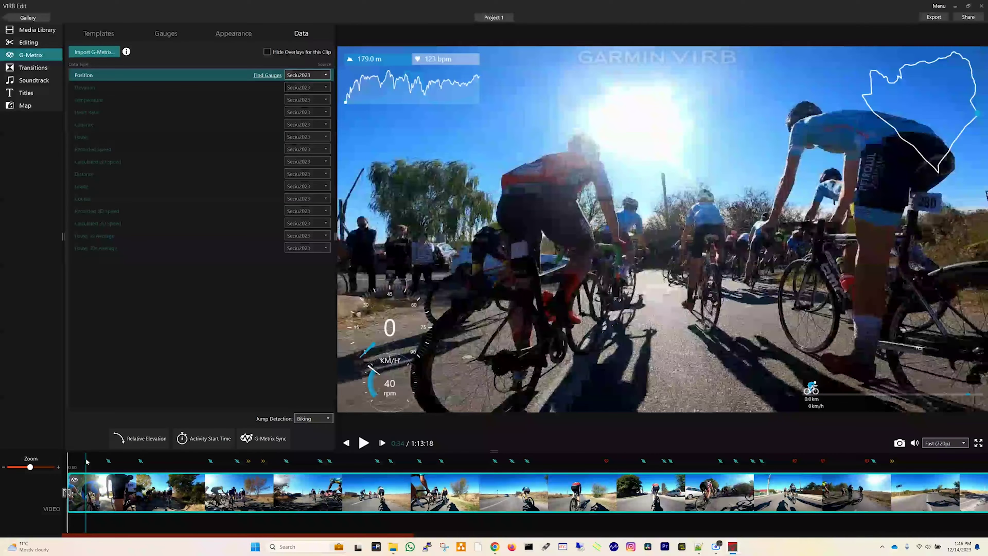
click(76, 464)
key(space)
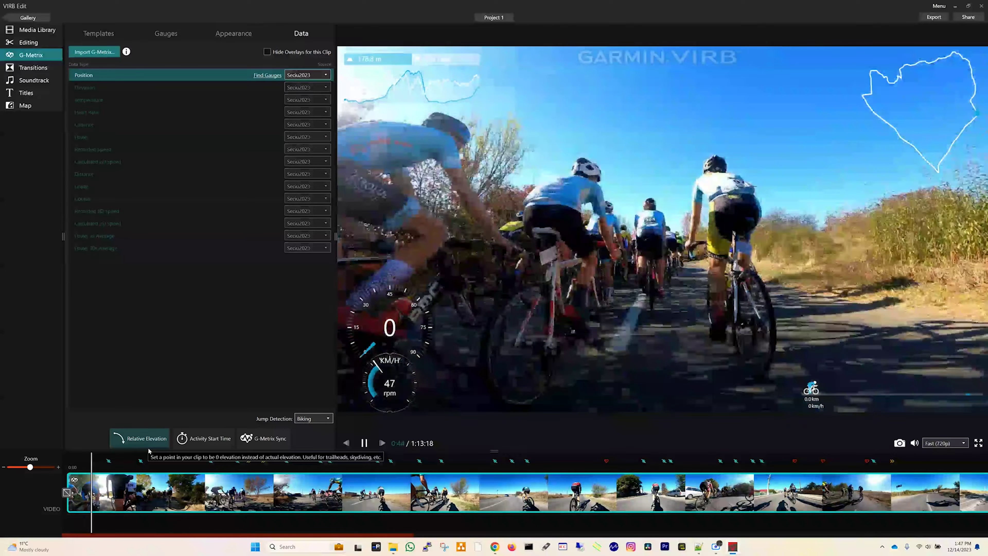
click(95, 478)
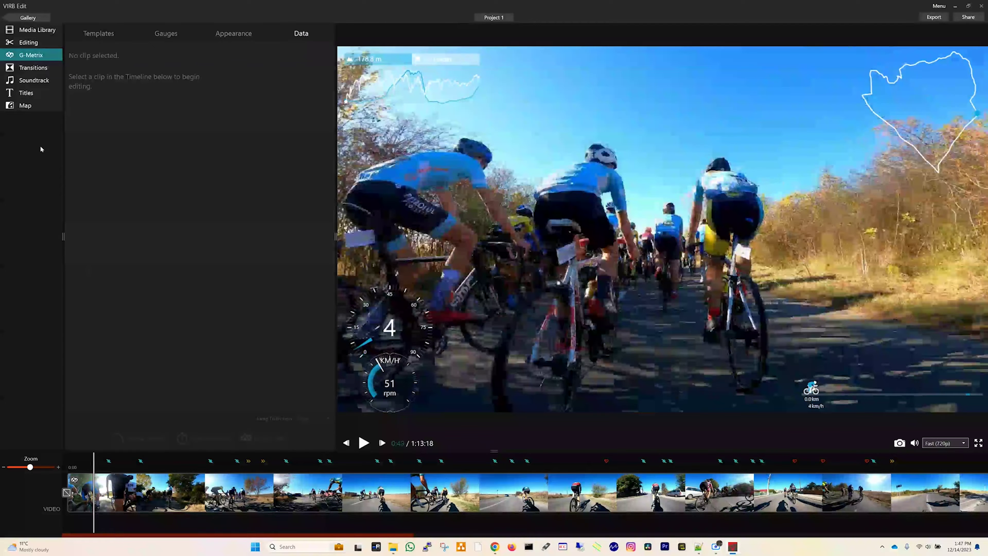
click(36, 58)
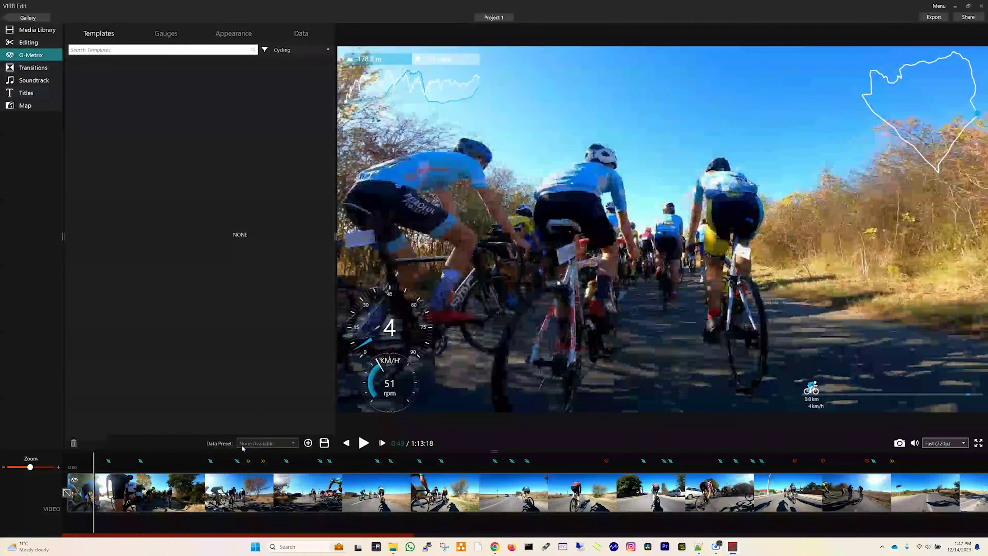
Step: Resync the G-Metrix data by moving the map sync point, offsetting the ride log by 0:50
click(304, 34)
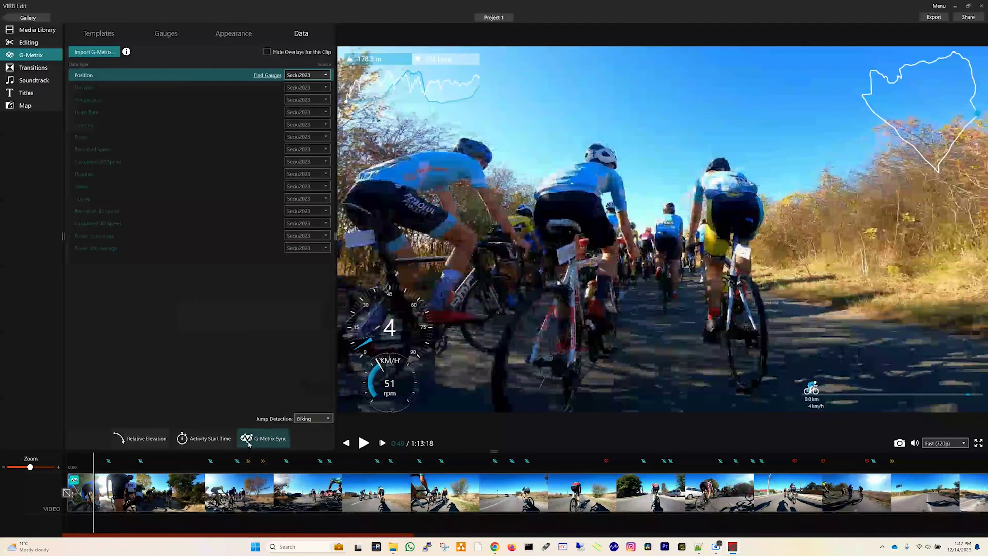
click(264, 438)
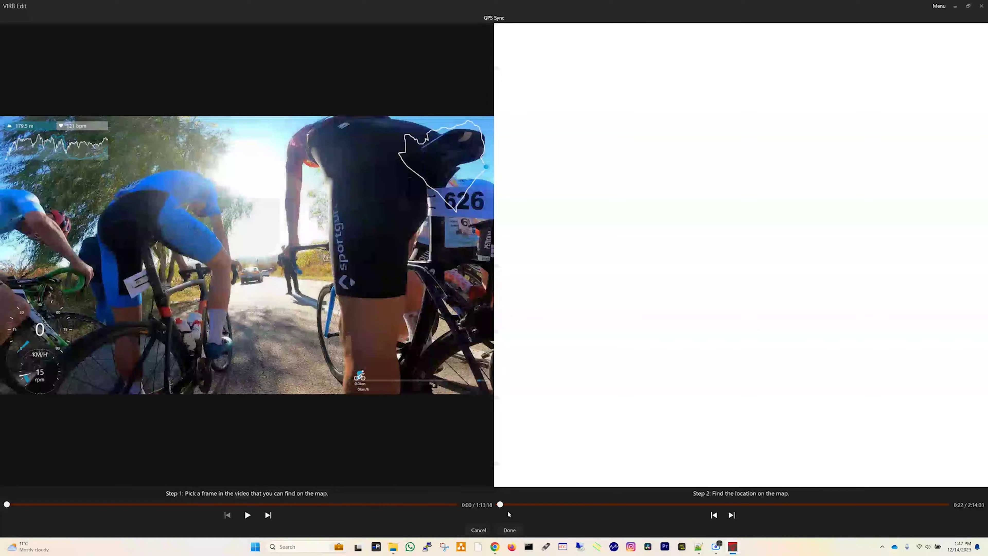
drag(502, 507, 503, 507)
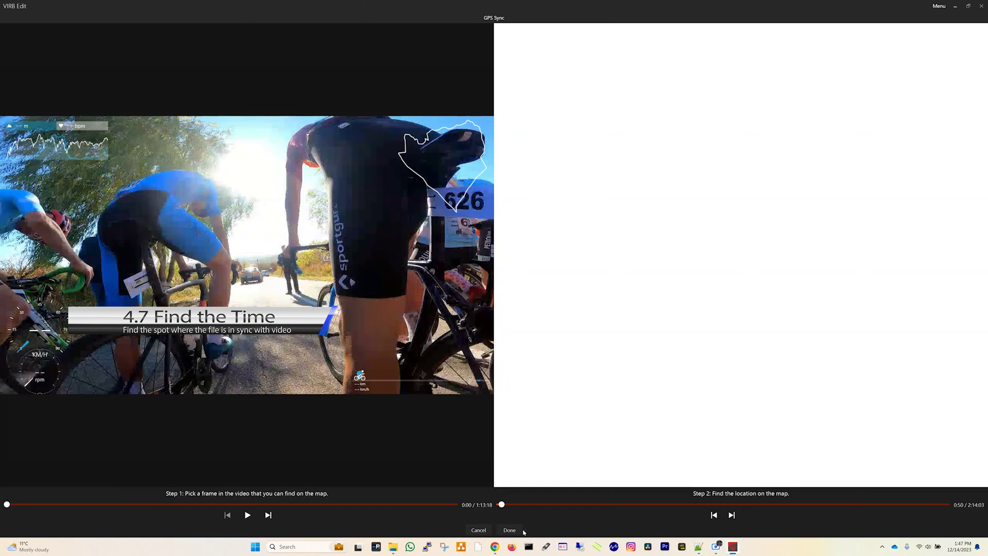
click(523, 531)
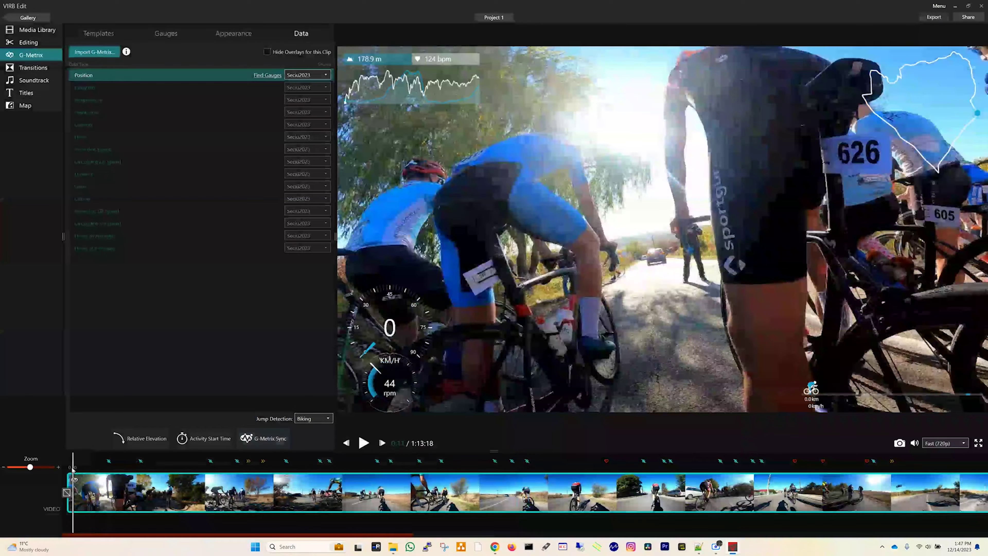
Step: Play the resynced video via 16:16 and the High Cadence and High Heart Rate markers, pausing near 21:59
drag(73, 469, 76, 470)
key(space)
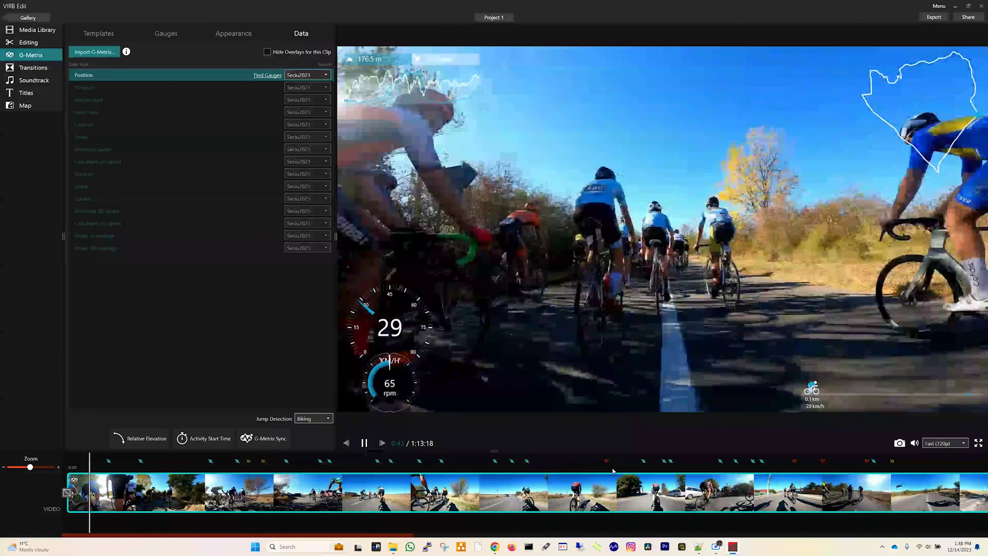
click(606, 471)
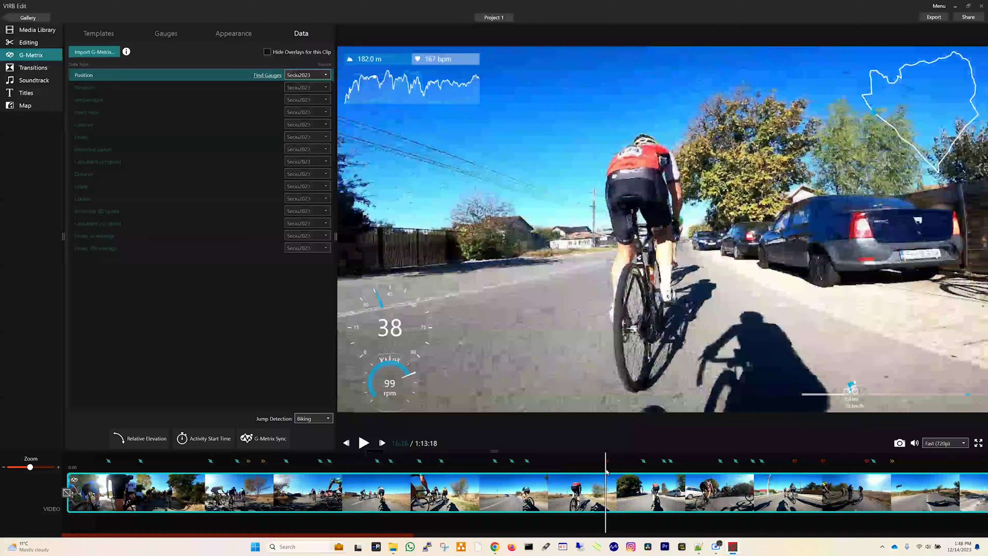
key(space)
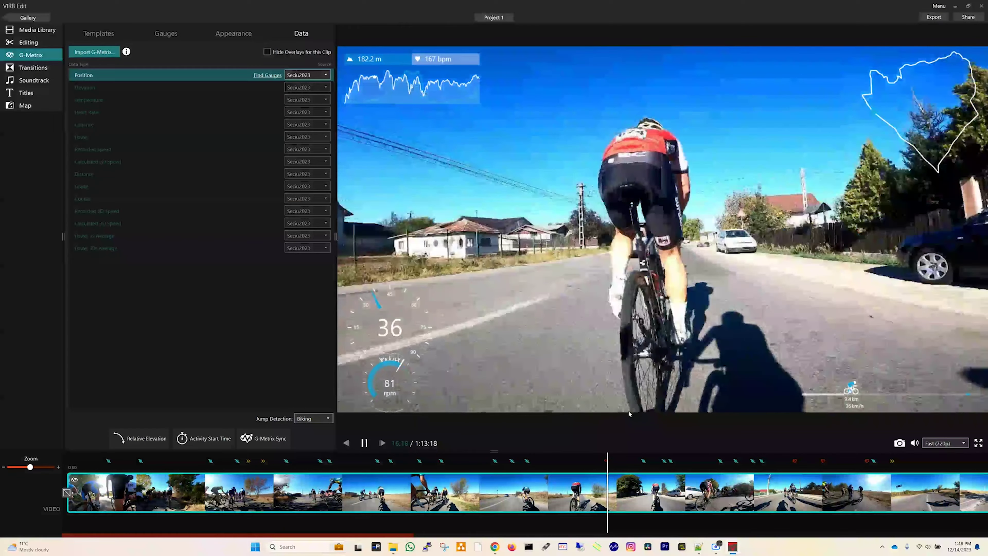
click(664, 464)
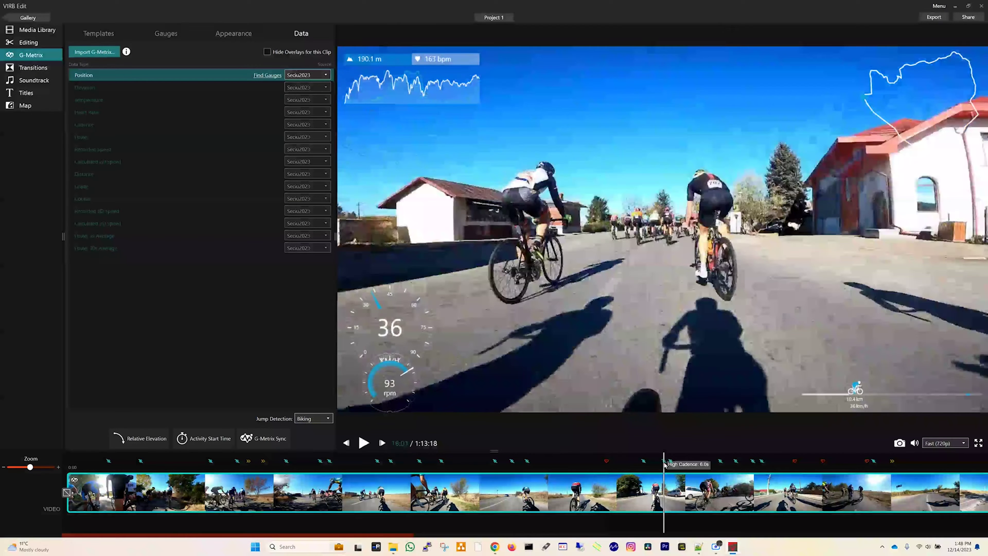
key(space)
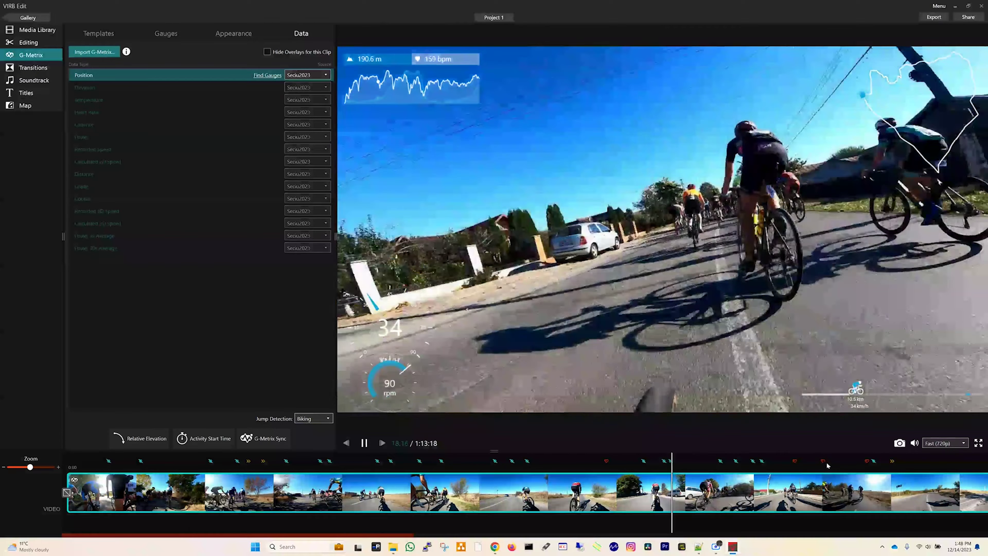
click(795, 462)
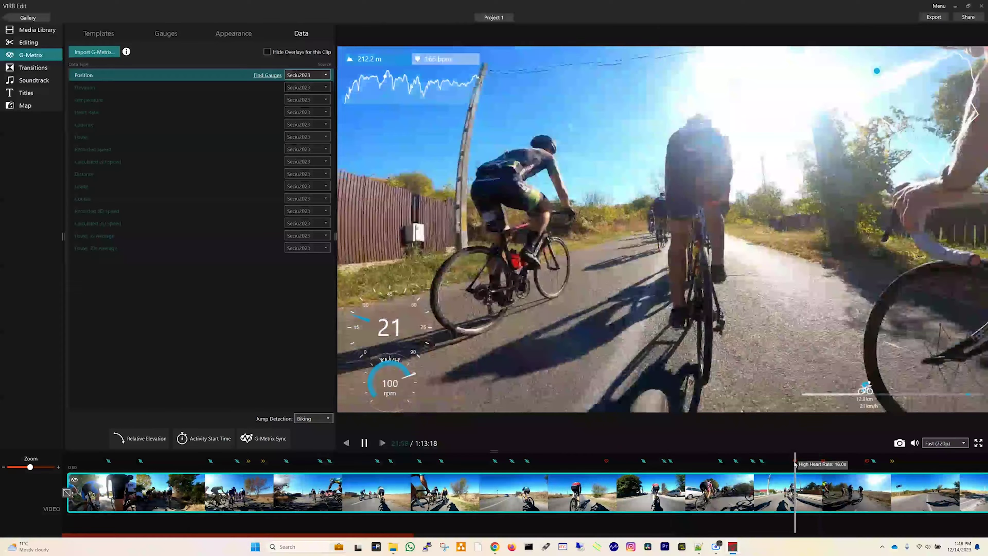
key(space)
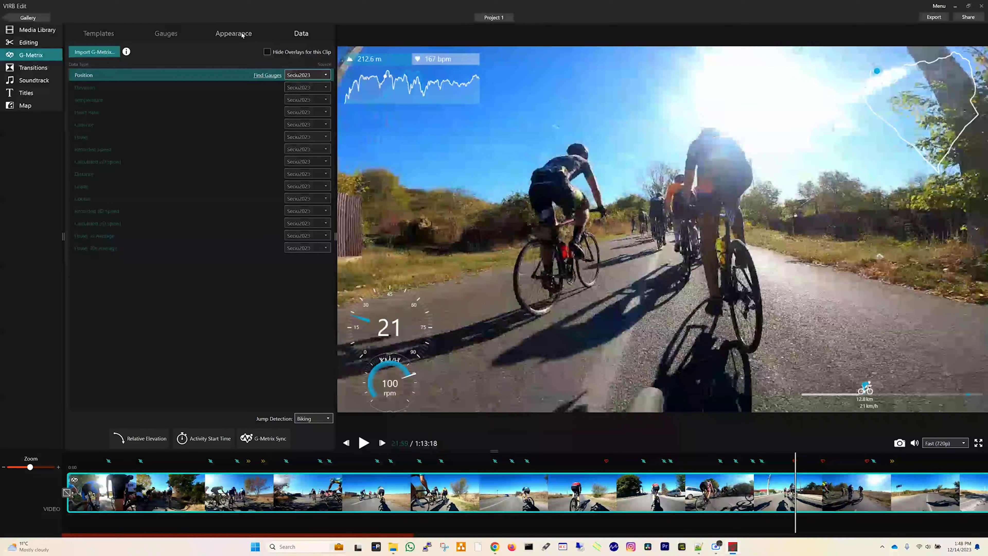
Step: Filter the Gauges gallery to Power and place a Power gauge on the video
click(233, 33)
click(166, 34)
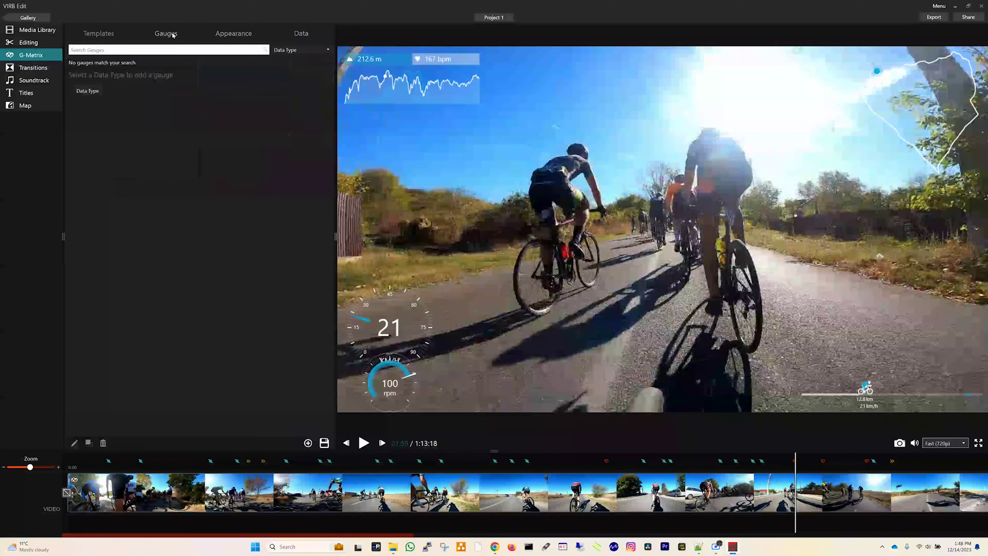
click(290, 51)
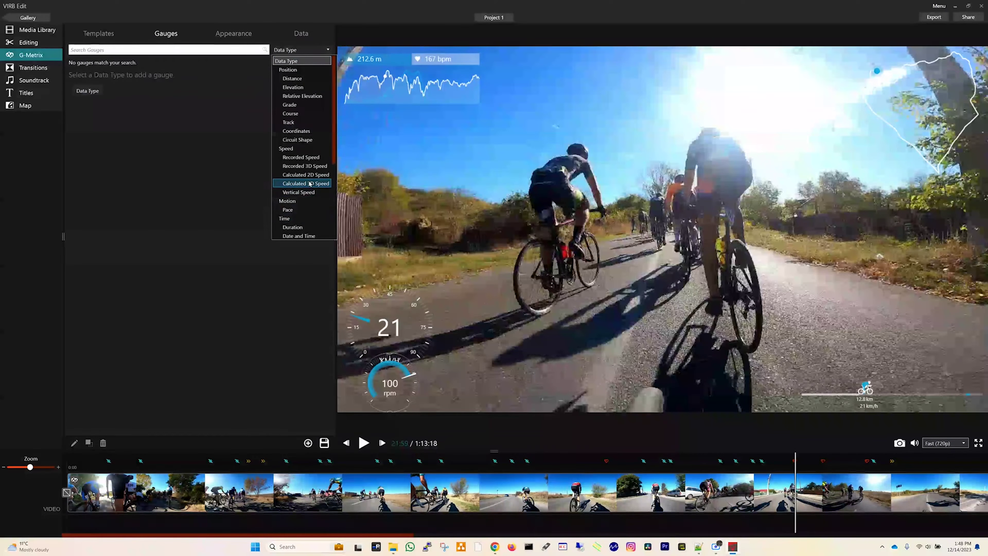
scroll(306, 167, down, 3)
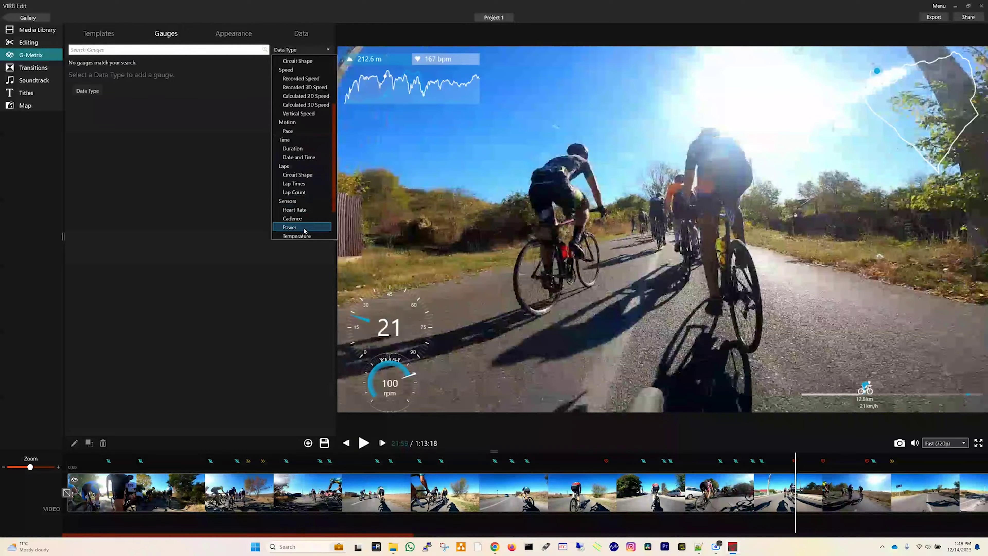
click(303, 227)
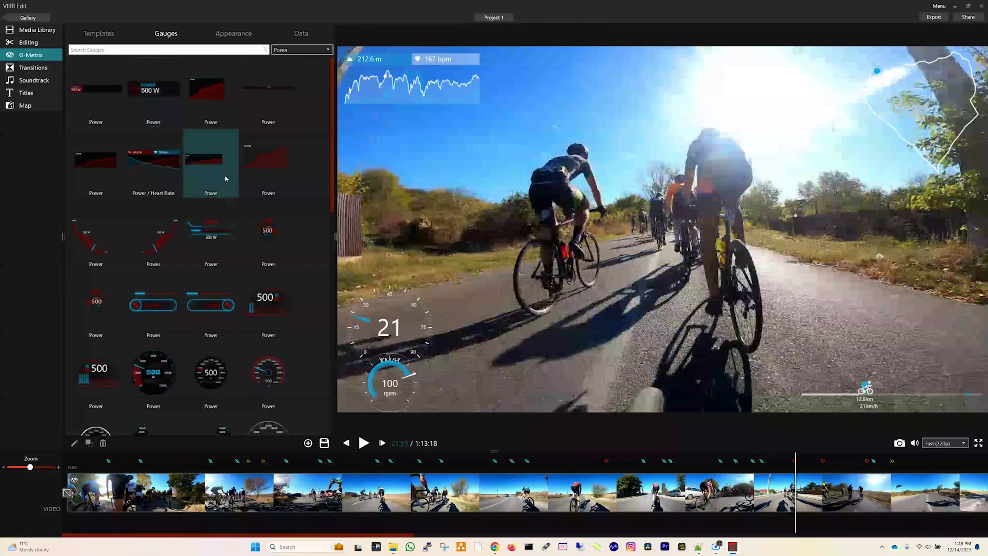
drag(155, 94, 499, 355)
key(space)
key(space)
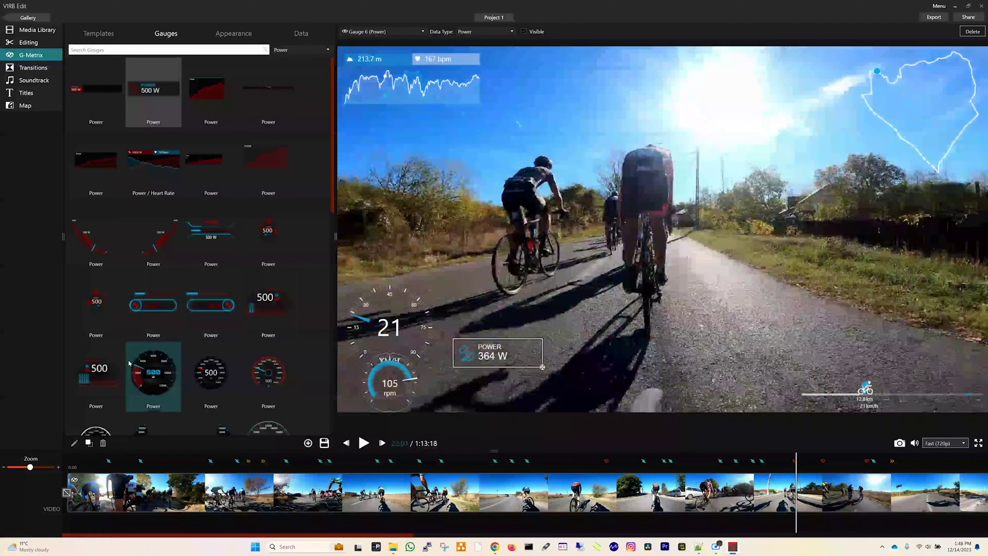
Step: Add a Power 3s Average gauge above it and delete the original Power gauge
click(300, 49)
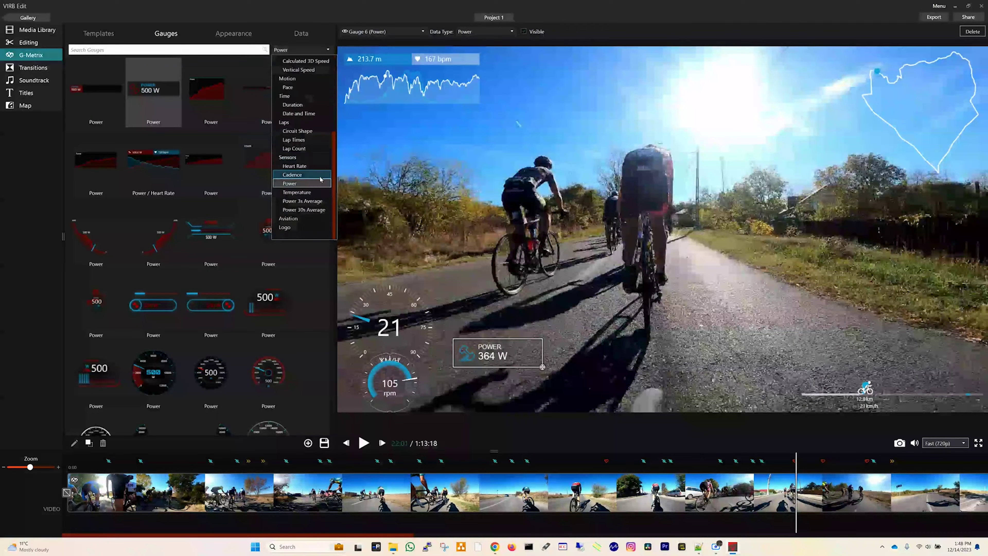
click(296, 201)
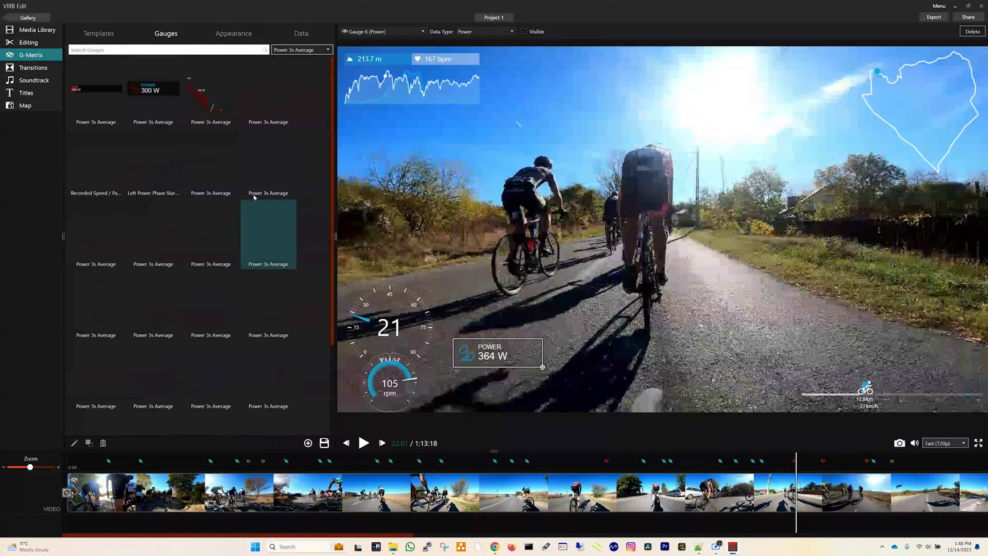
click(144, 91)
click(551, 303)
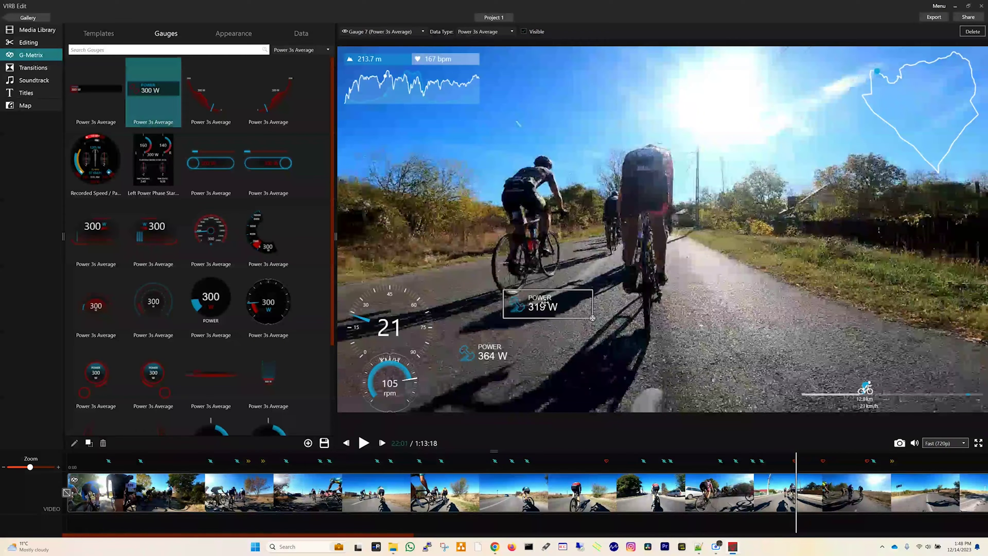
drag(547, 302, 491, 308)
click(489, 355)
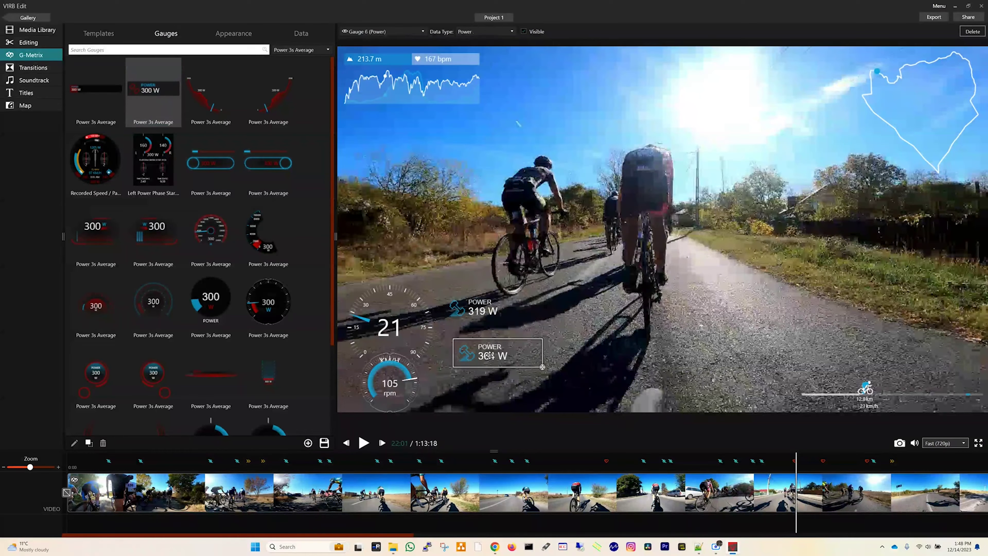
key(Delete)
key(space)
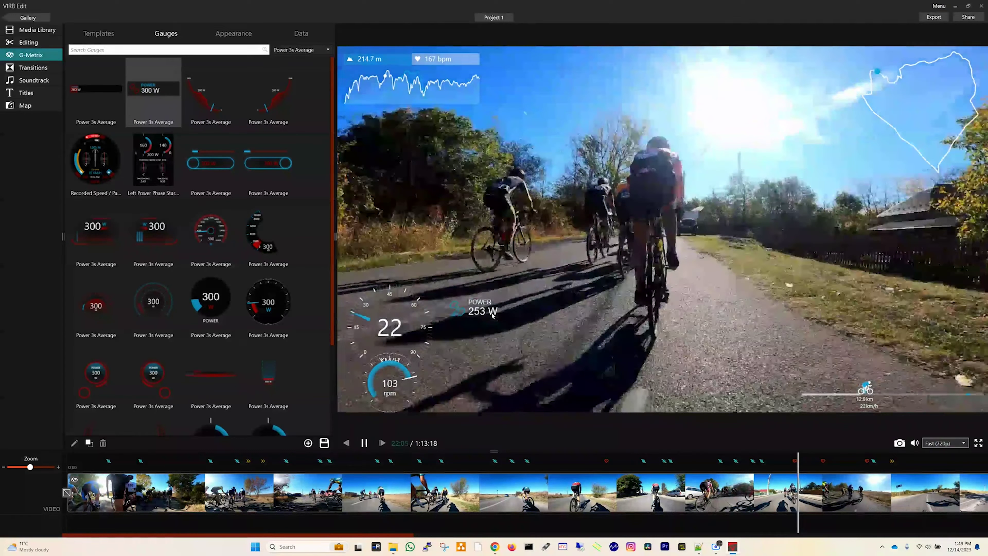
click(482, 309)
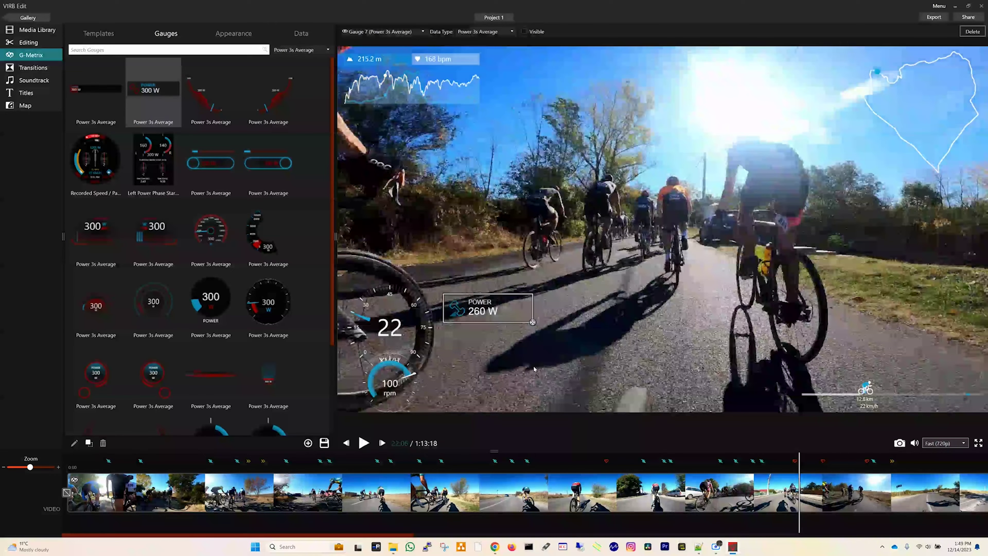
Step: Place the first Cadence gauge just below the Power gauge and play to check it reads 100 RPM
click(316, 51)
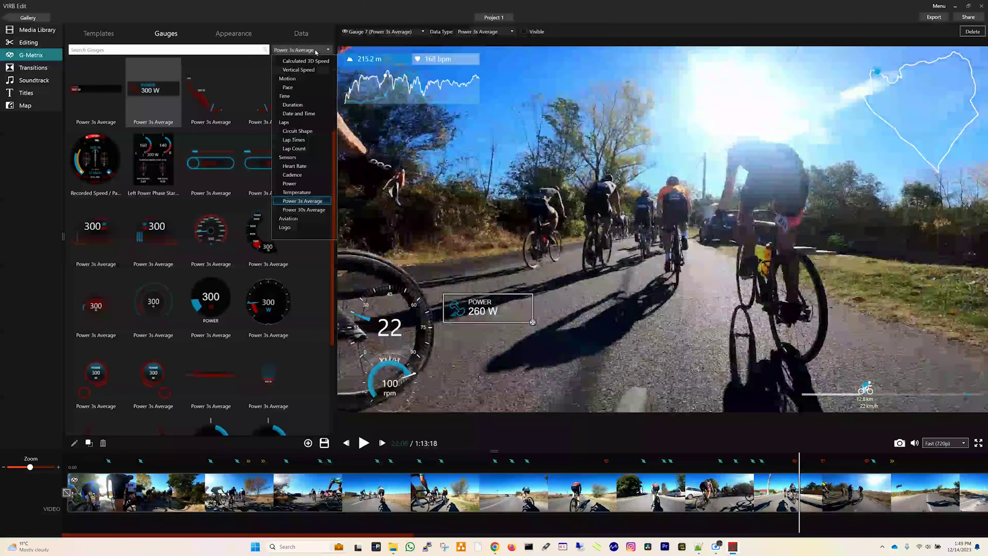
click(302, 175)
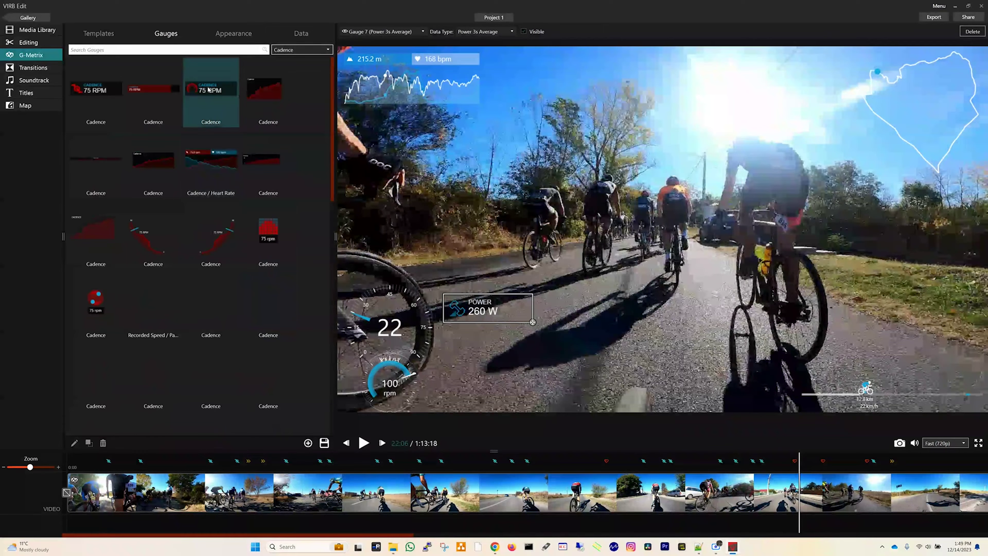
click(209, 90)
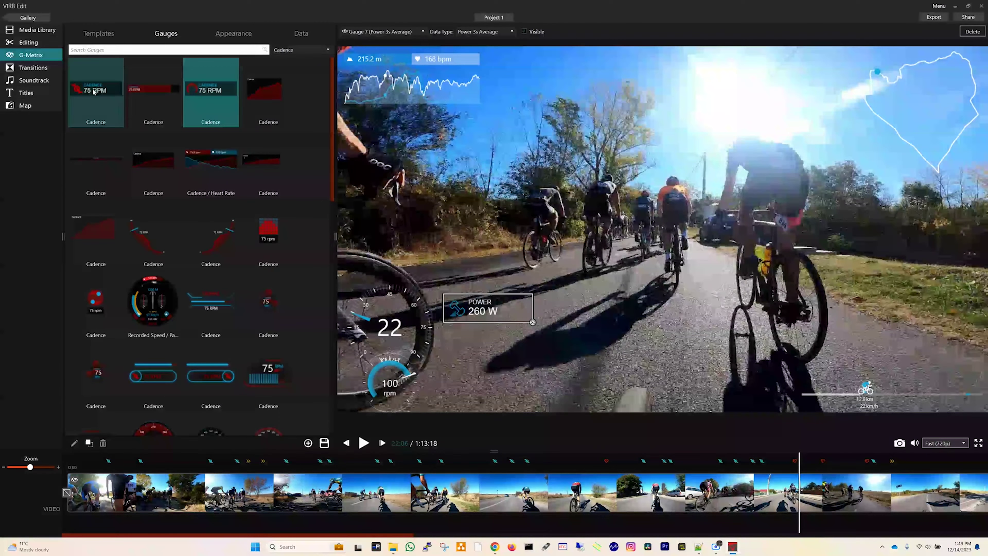
drag(90, 91, 493, 339)
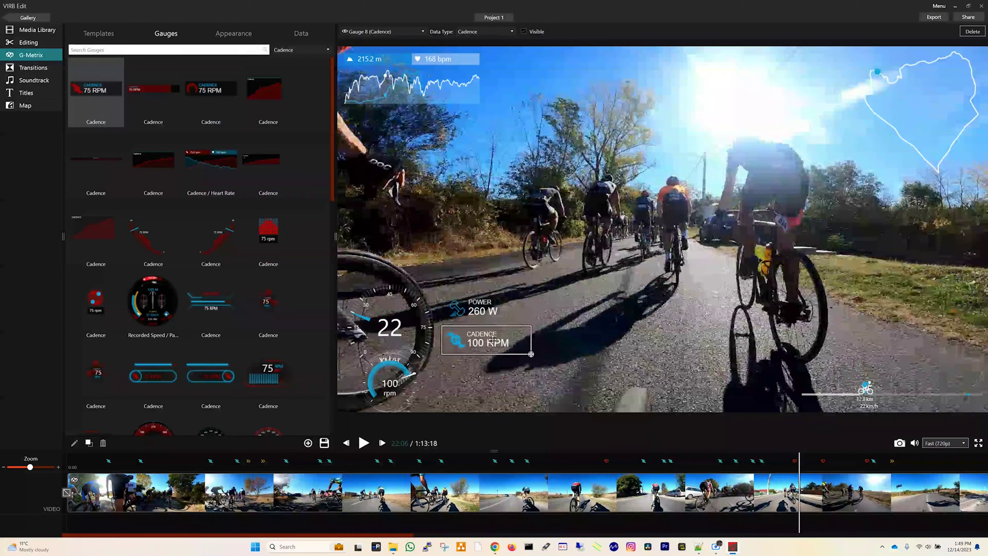
click(502, 388)
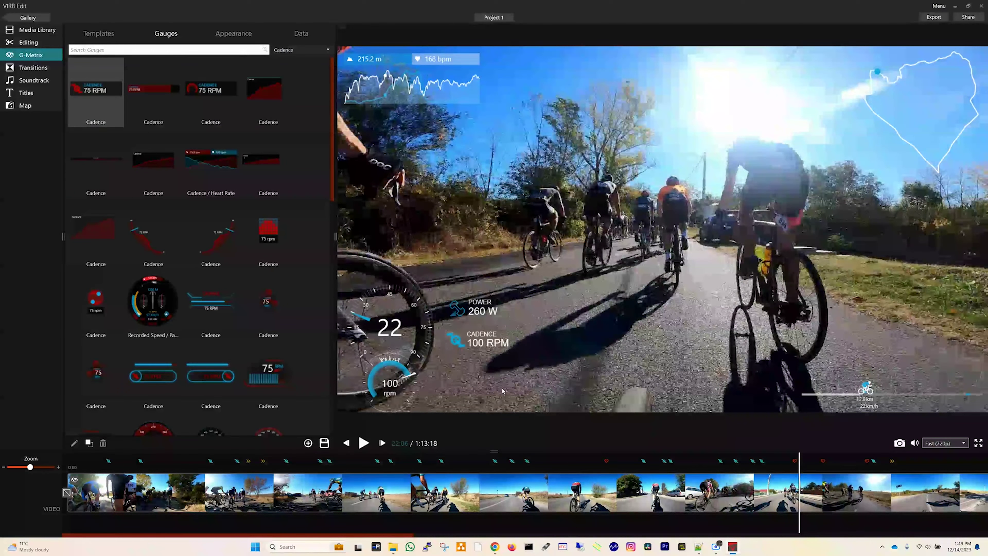
key(space)
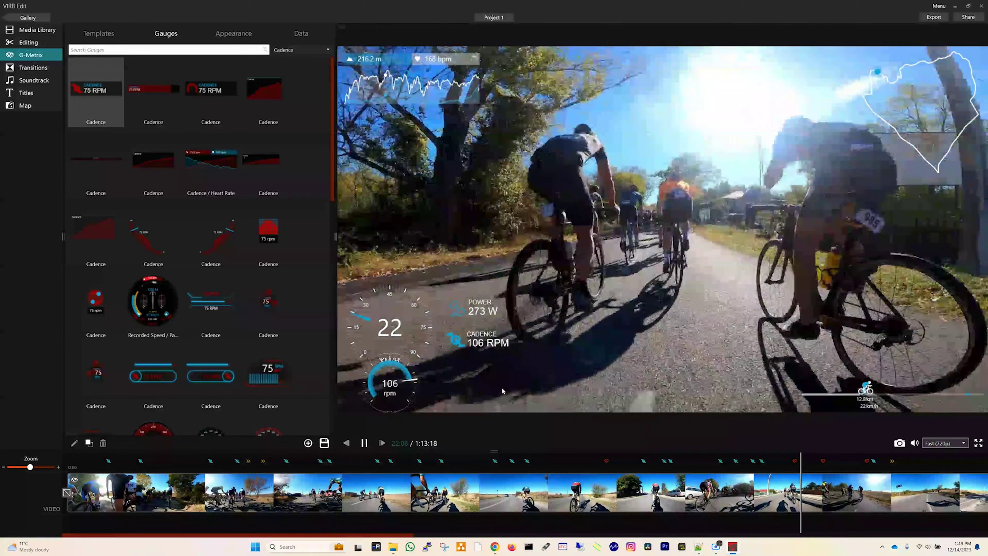
key(space)
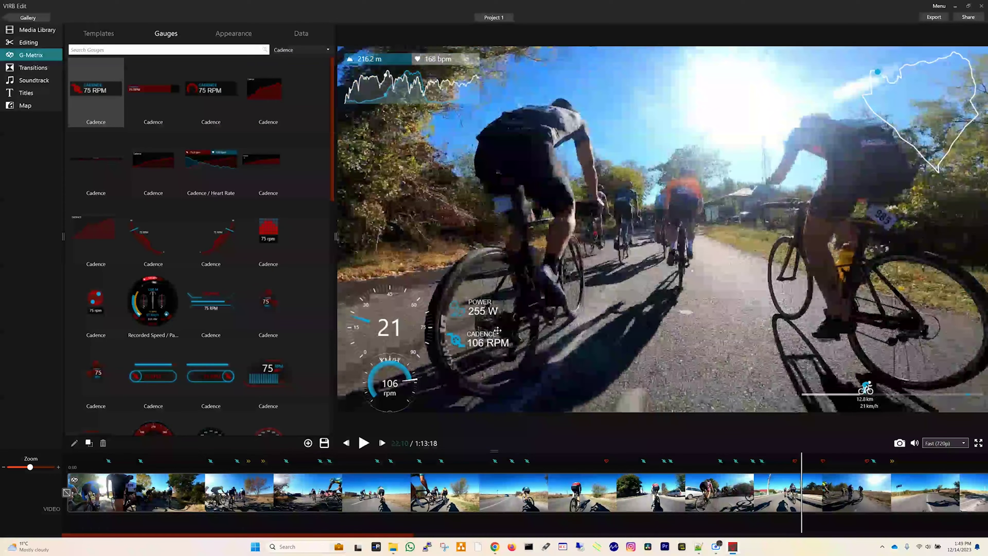
click(498, 331)
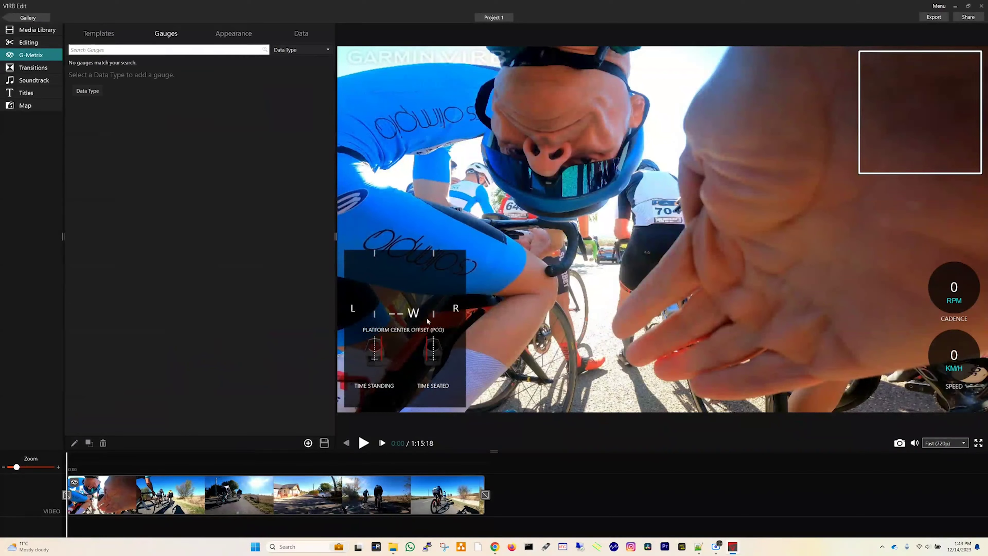
Step: Delete the pedal-power, cadence and speed gauges from the video
click(416, 276)
key(Delete)
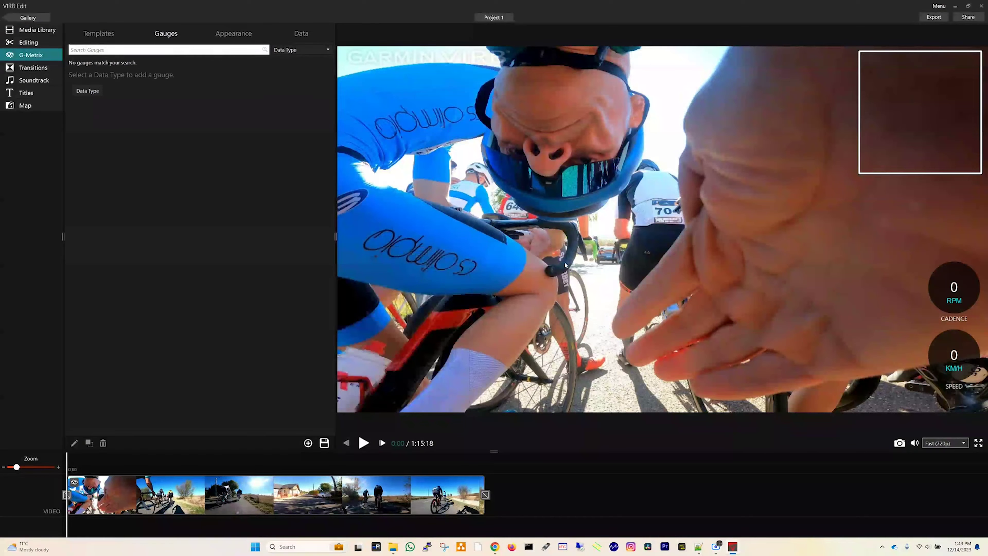
click(941, 280)
key(Delete)
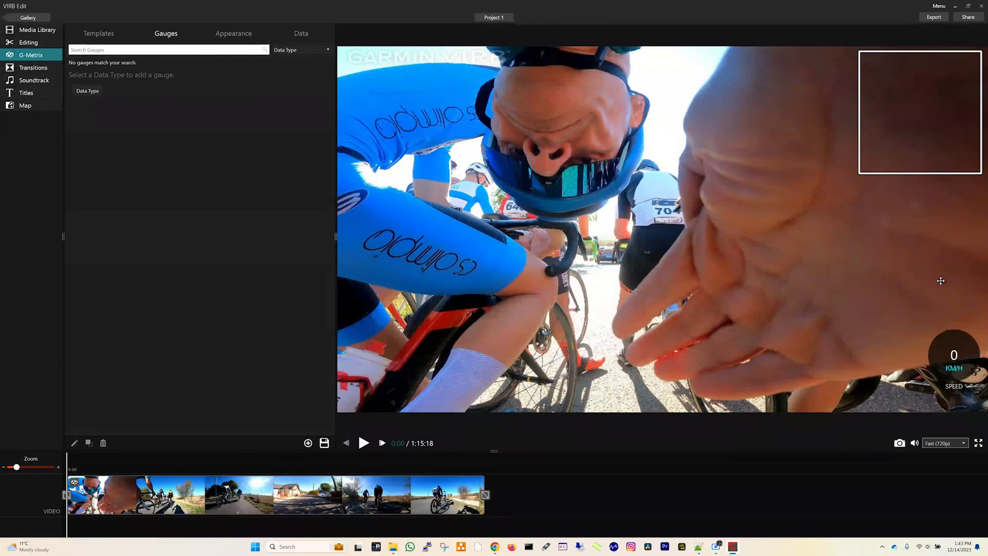
click(953, 352)
key(Delete)
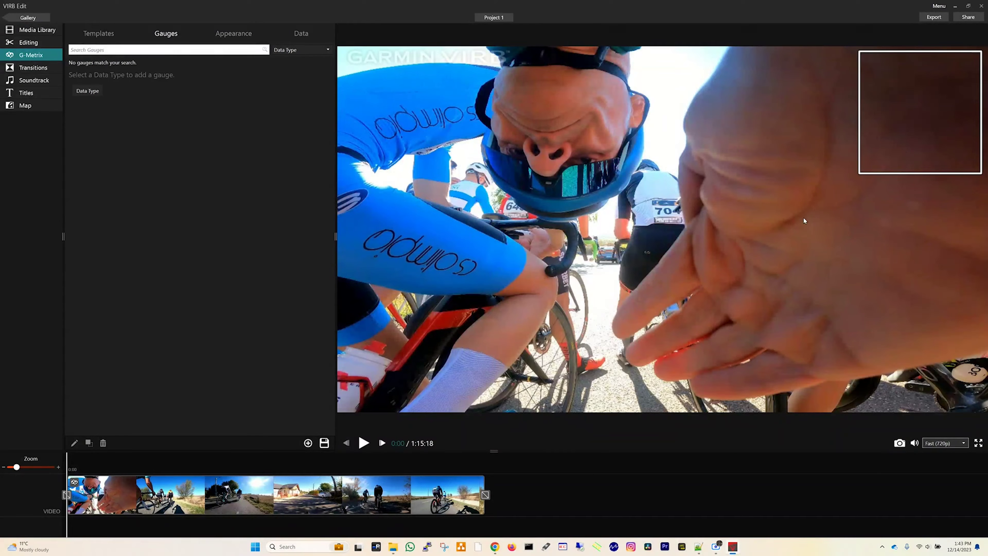
Step: Add a Recorded Speed gauge at the video's lower left and play it from 19:22
click(292, 51)
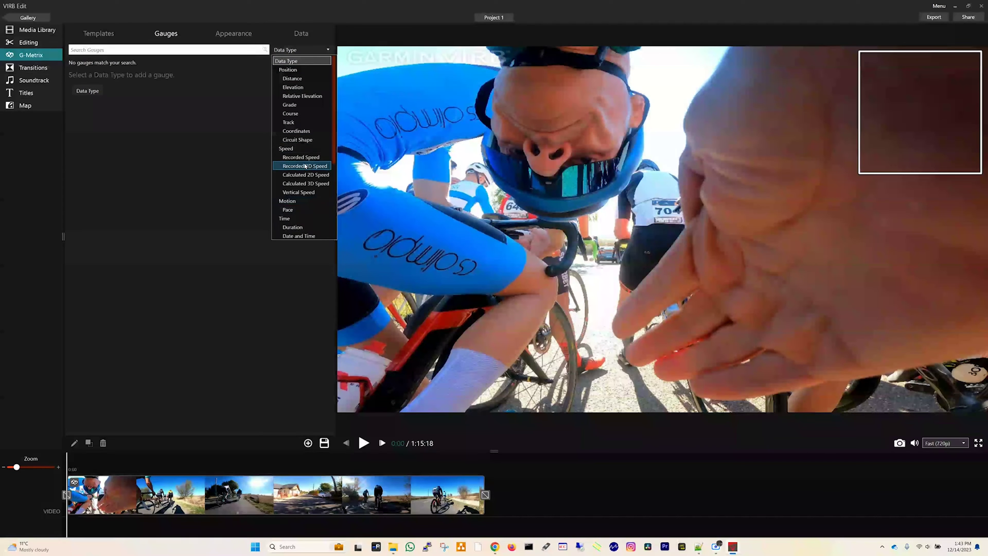
click(319, 157)
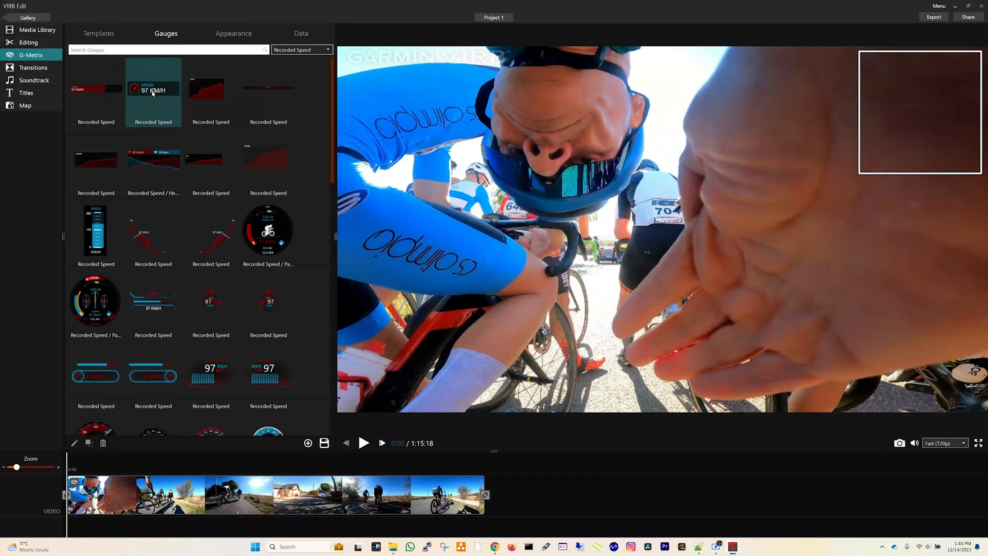
drag(150, 94, 430, 354)
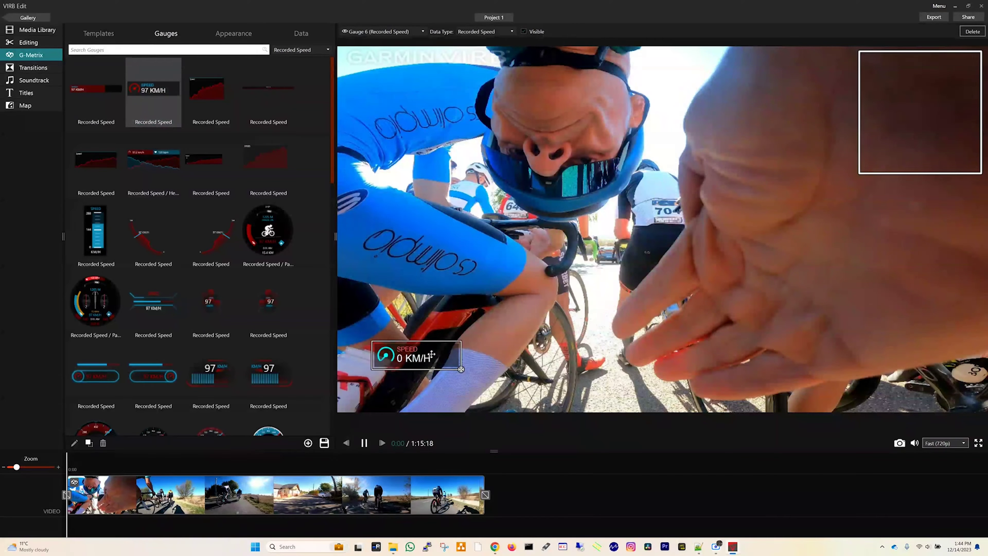
click(175, 466)
key(space)
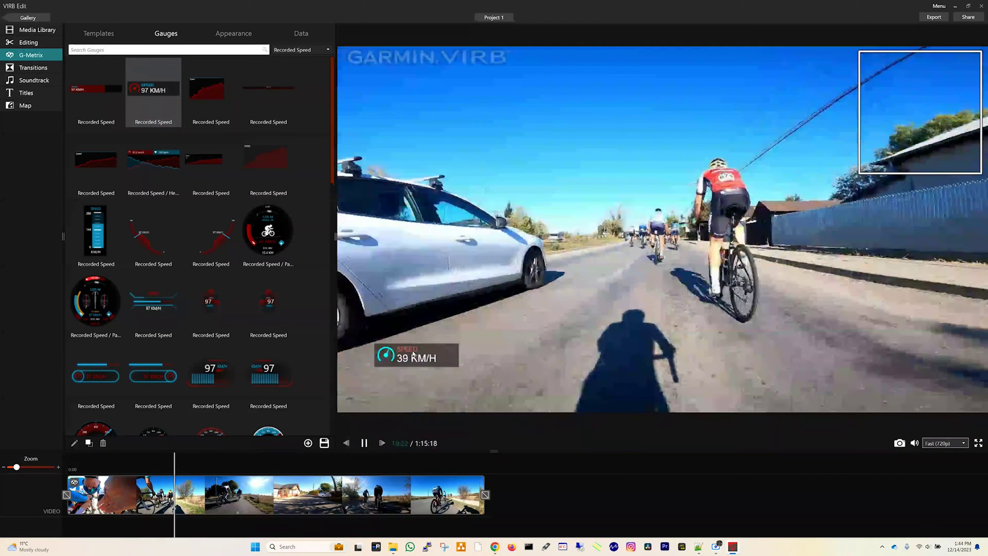
key(space)
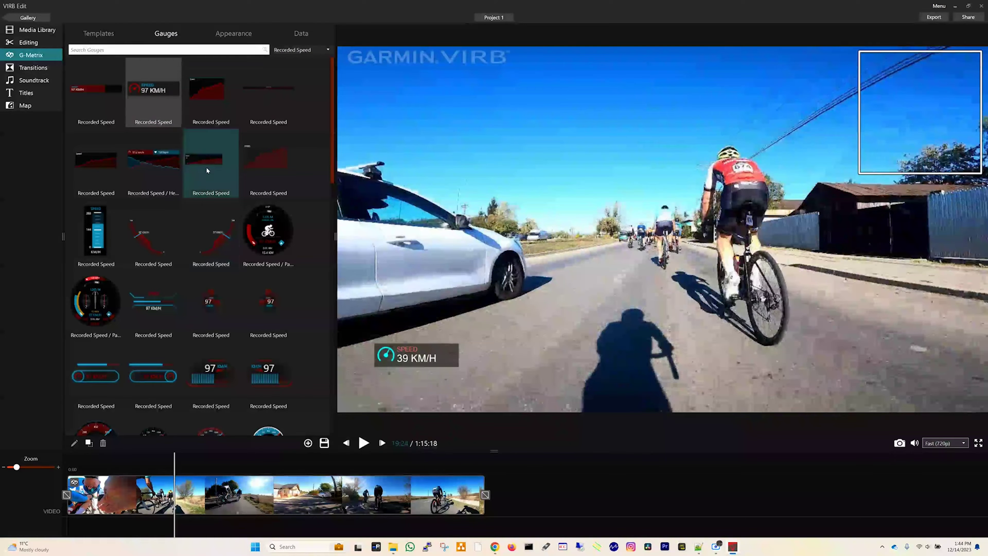
Step: Delete the Recorded Speed gauge, leaving the video with no overlays
click(417, 355)
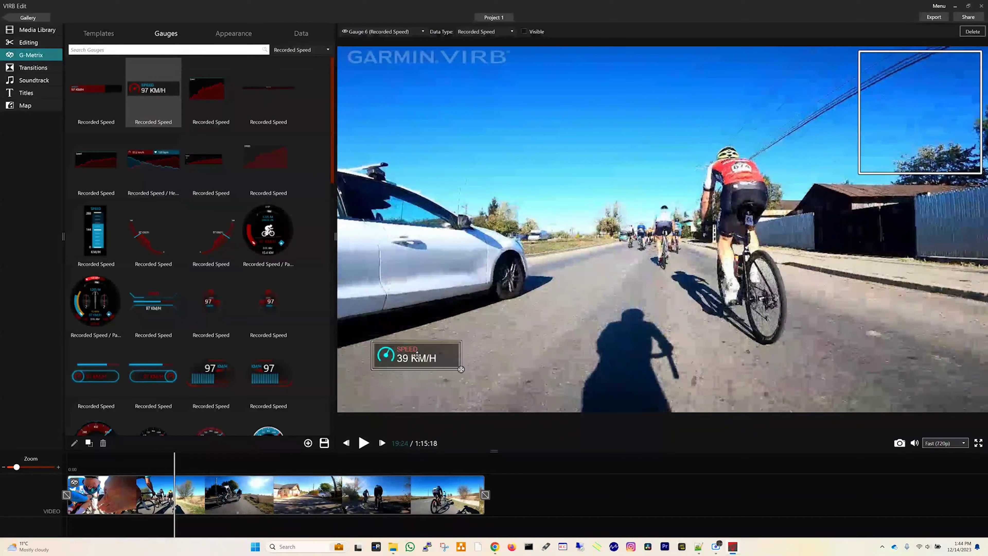
key(Delete)
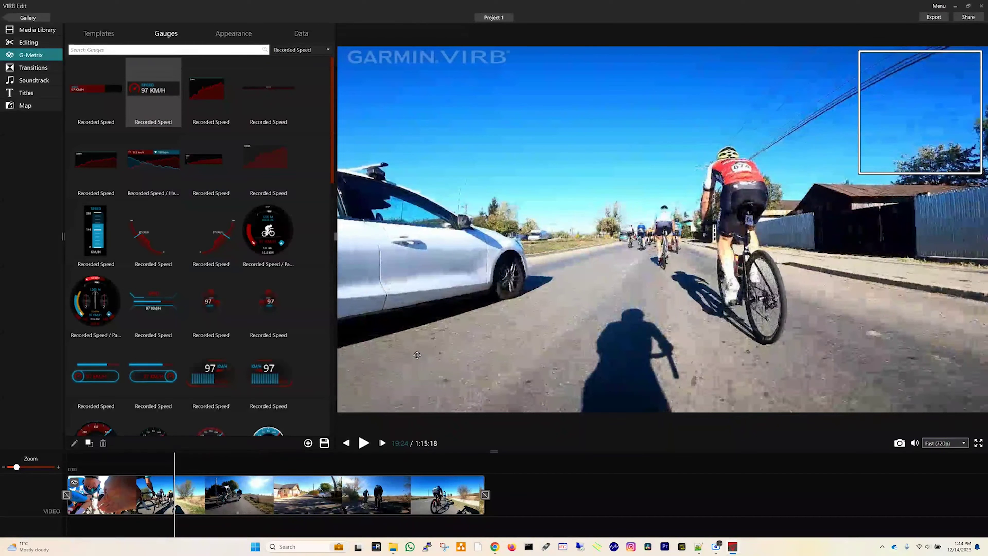
click(240, 35)
click(165, 34)
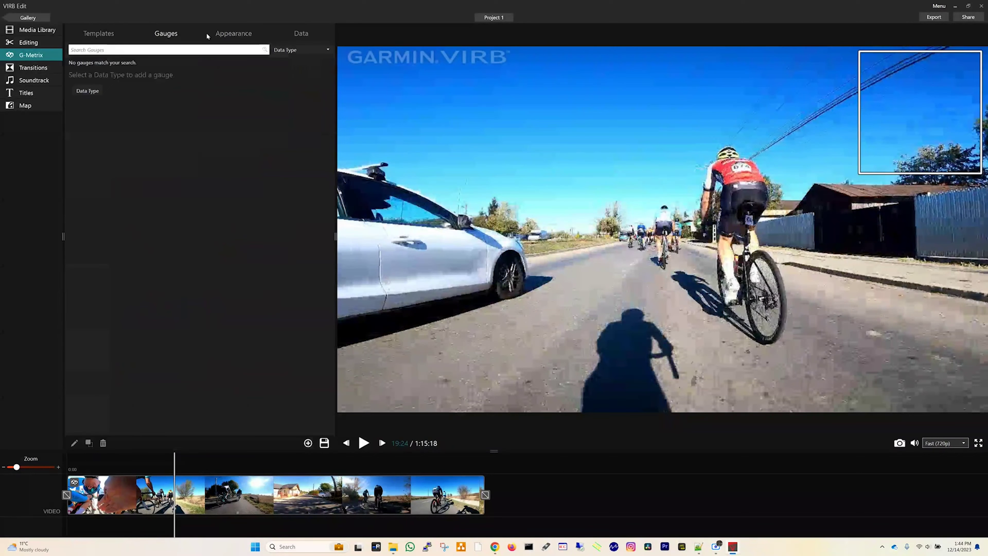
Step: Apply a Cycling template, accept replacing the overlays, and settle on the one with the large route map
click(110, 35)
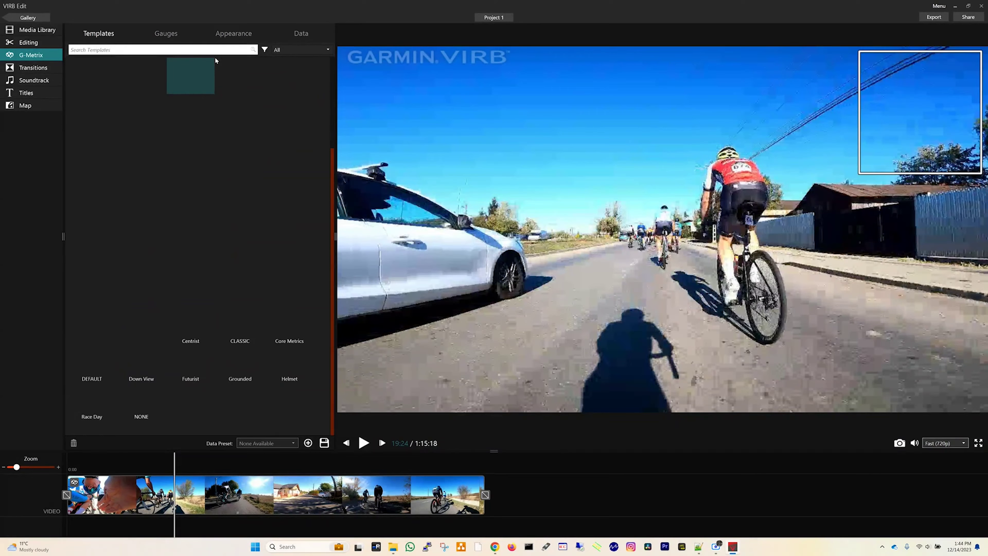
click(287, 49)
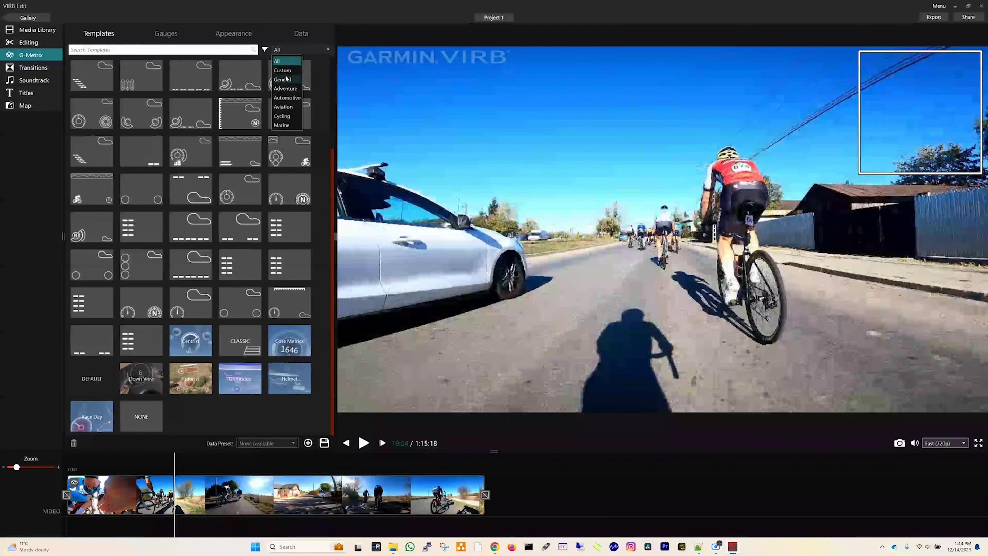
click(283, 116)
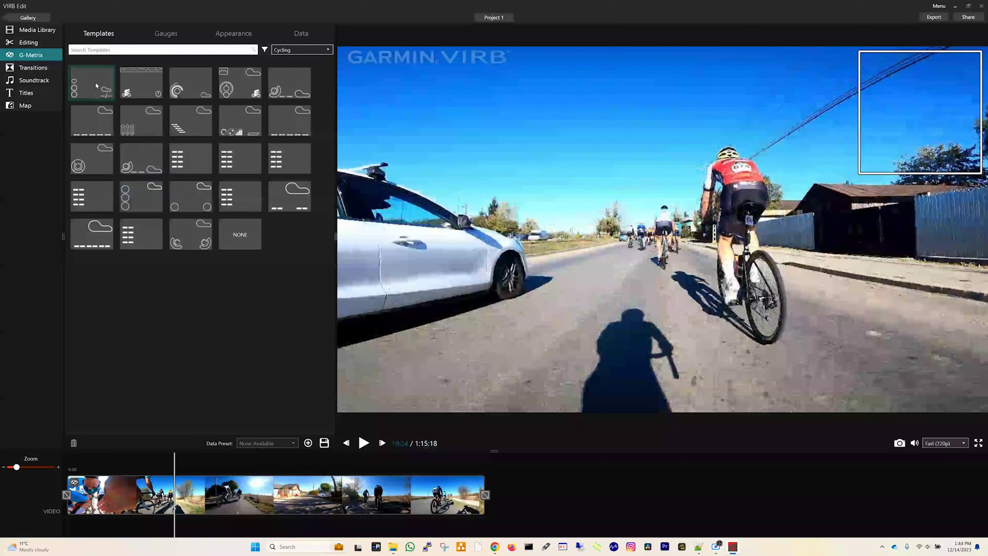
click(238, 78)
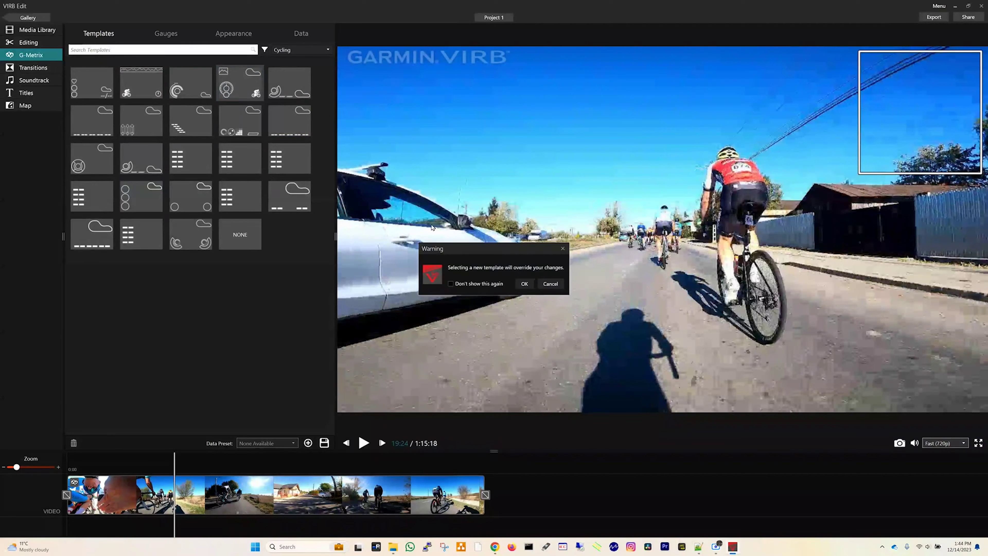
click(528, 286)
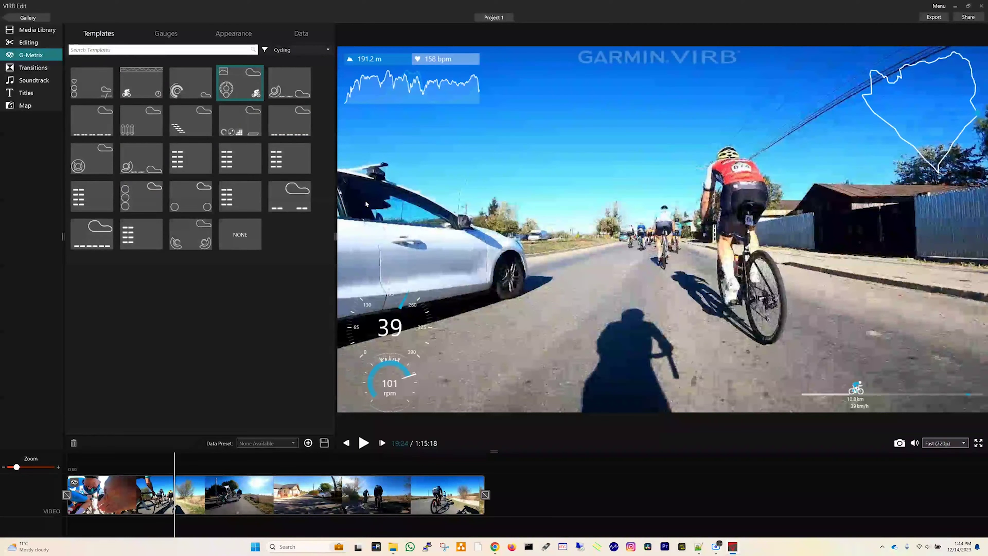
click(191, 83)
click(240, 83)
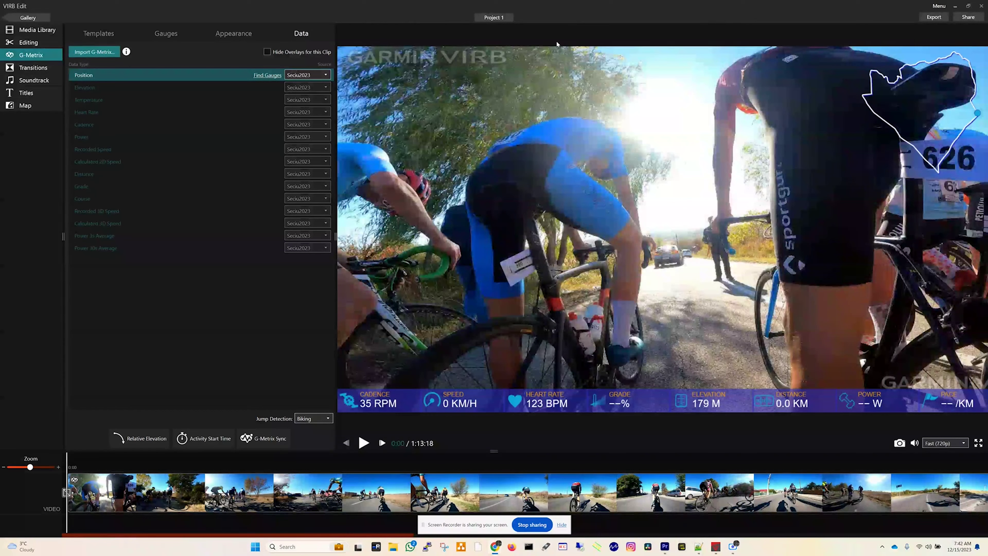
Step: Set up the MP4 export at 4K, 30 FPS with High target quality
click(933, 21)
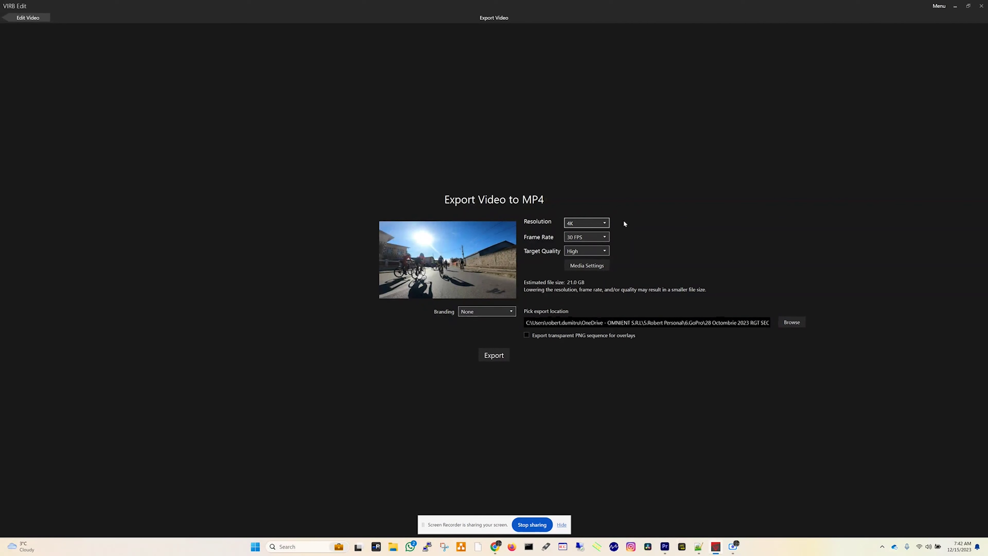
click(605, 251)
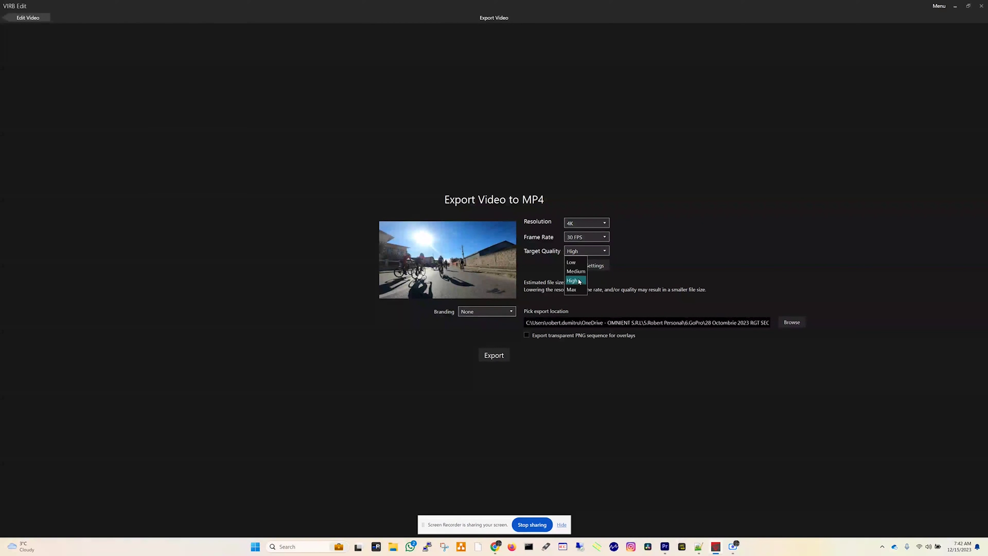
click(623, 276)
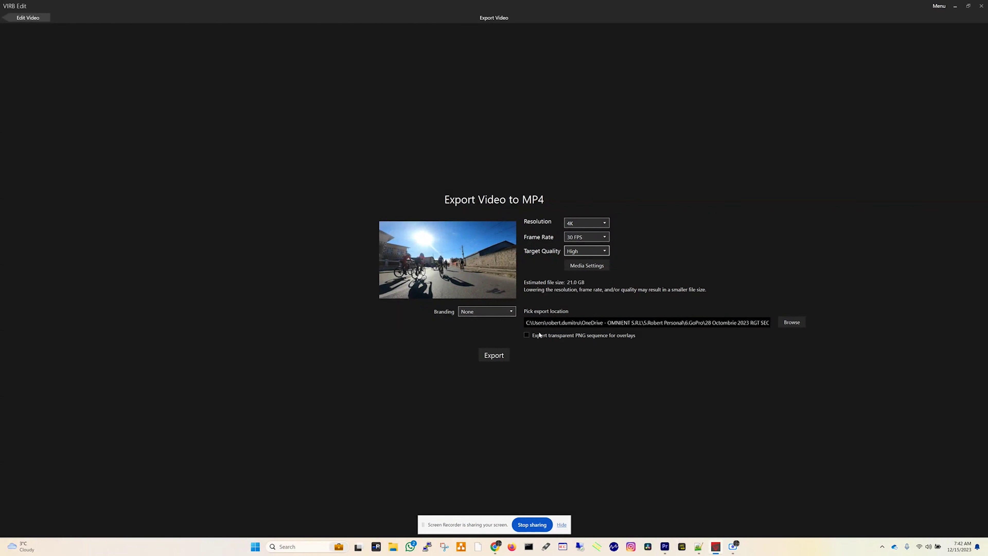